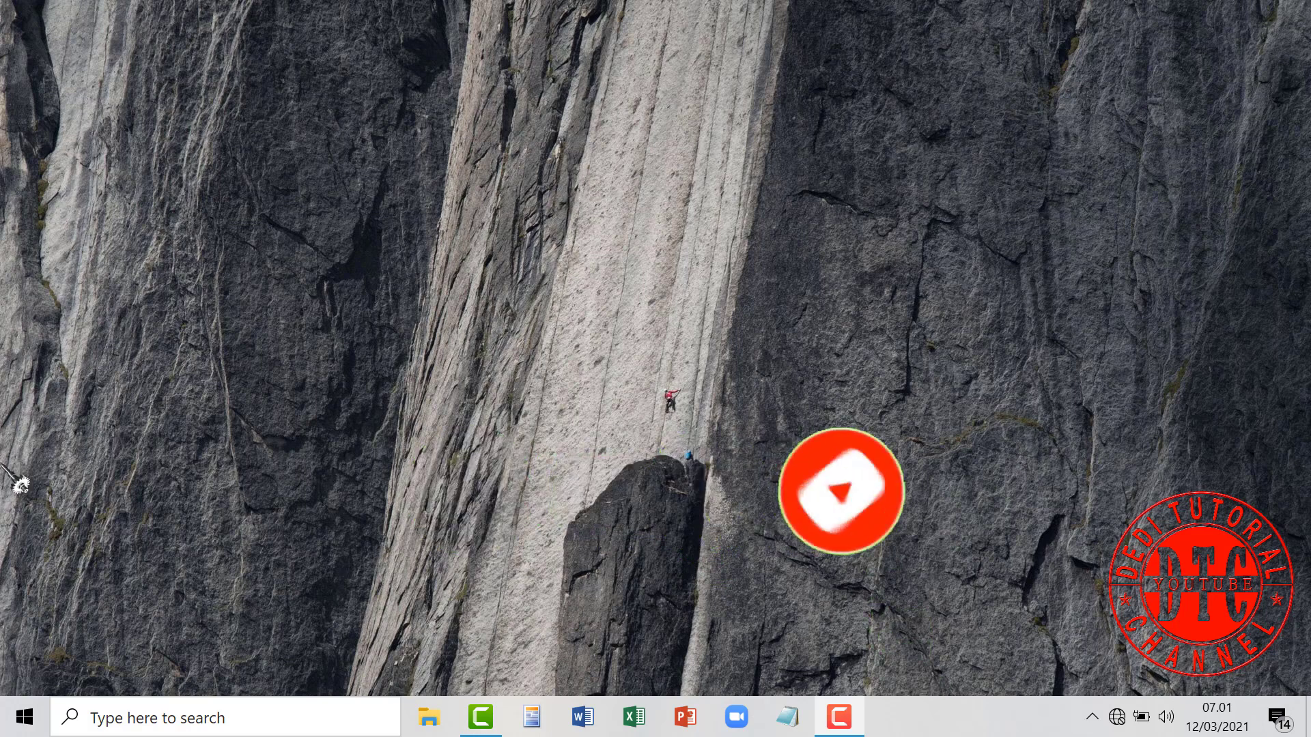
Open the Start menu and scroll the app tiles down to Adobe Photoshop CS6.
{"action": "left_click", "coordinate": [26, 718]}
{"action": "scroll", "coordinate": [949, 601], "scroll_direction": "down", "scroll_amount": 2}
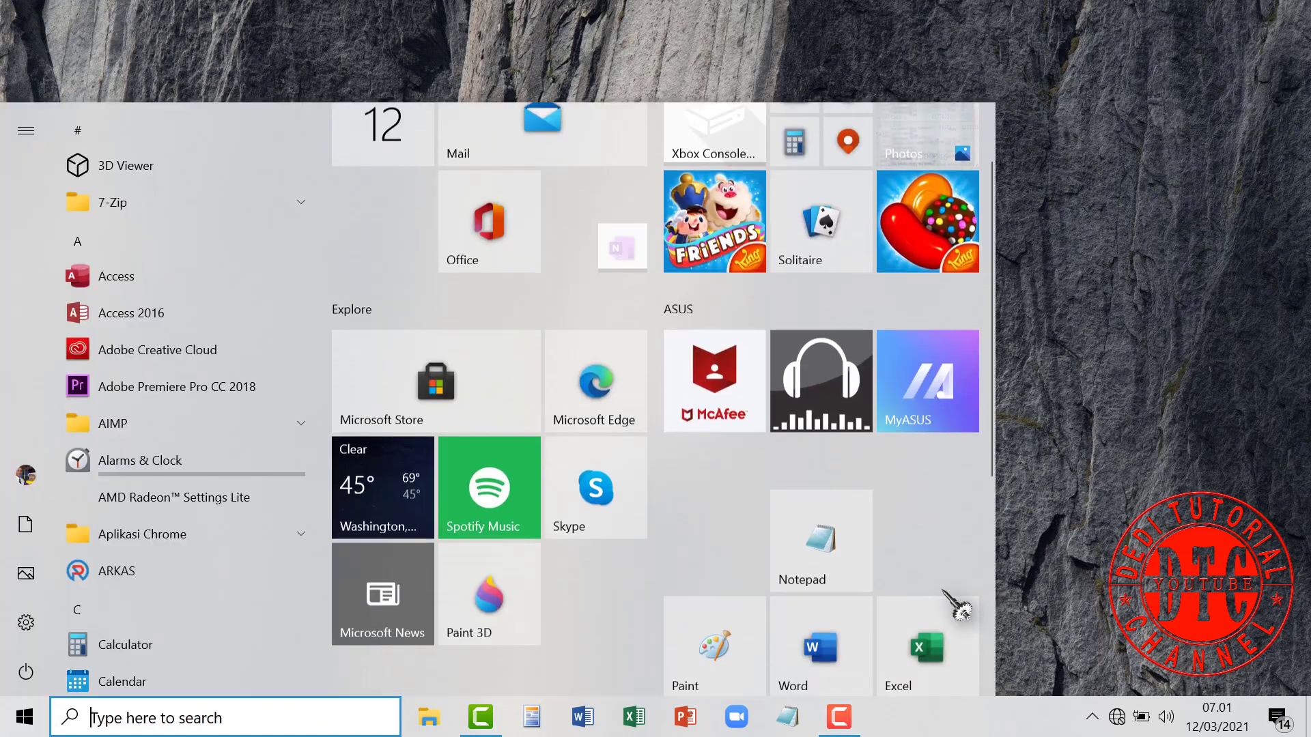
{"action": "scroll", "coordinate": [952, 604], "scroll_direction": "down", "scroll_amount": 3}
{"action": "scroll", "coordinate": [952, 604], "scroll_direction": "down", "scroll_amount": 2}
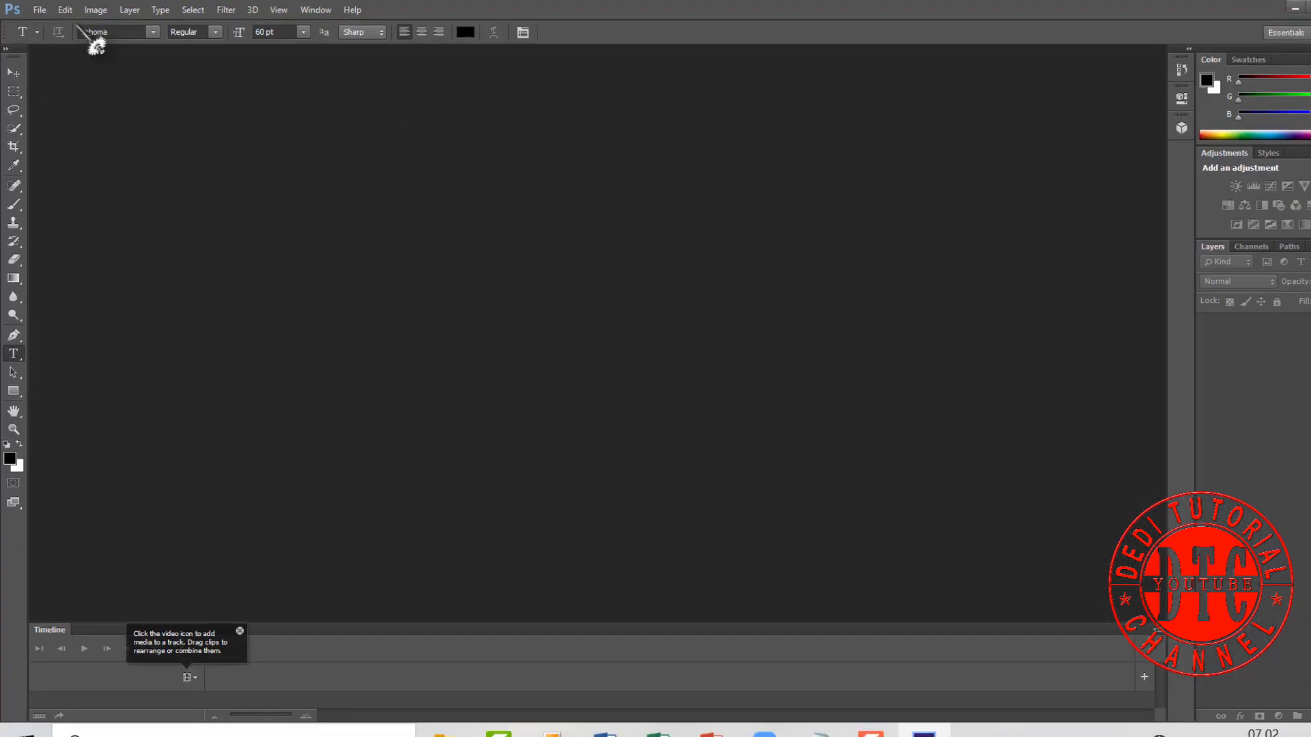
Open the image 001 from Pictures > 2021-03-12 via File > Open.
{"action": "left_click", "coordinate": [38, 10]}
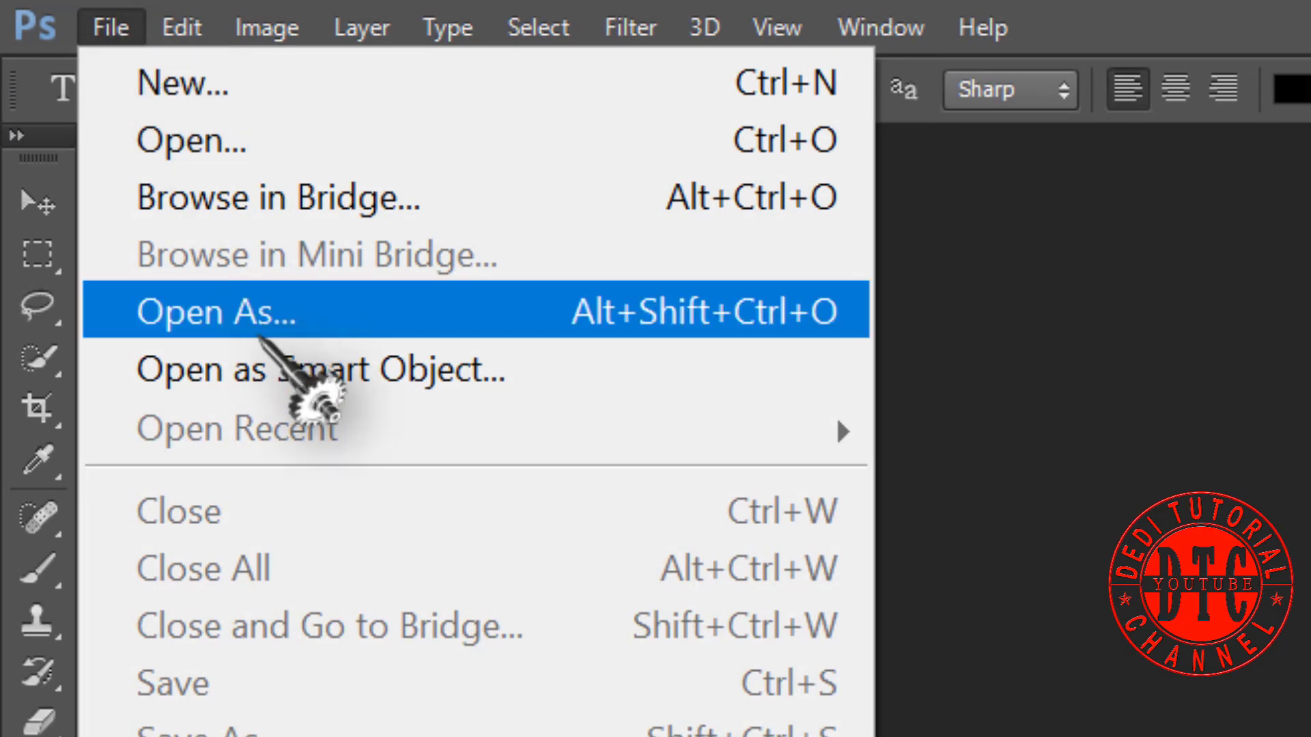
{"action": "left_click", "coordinate": [220, 137]}
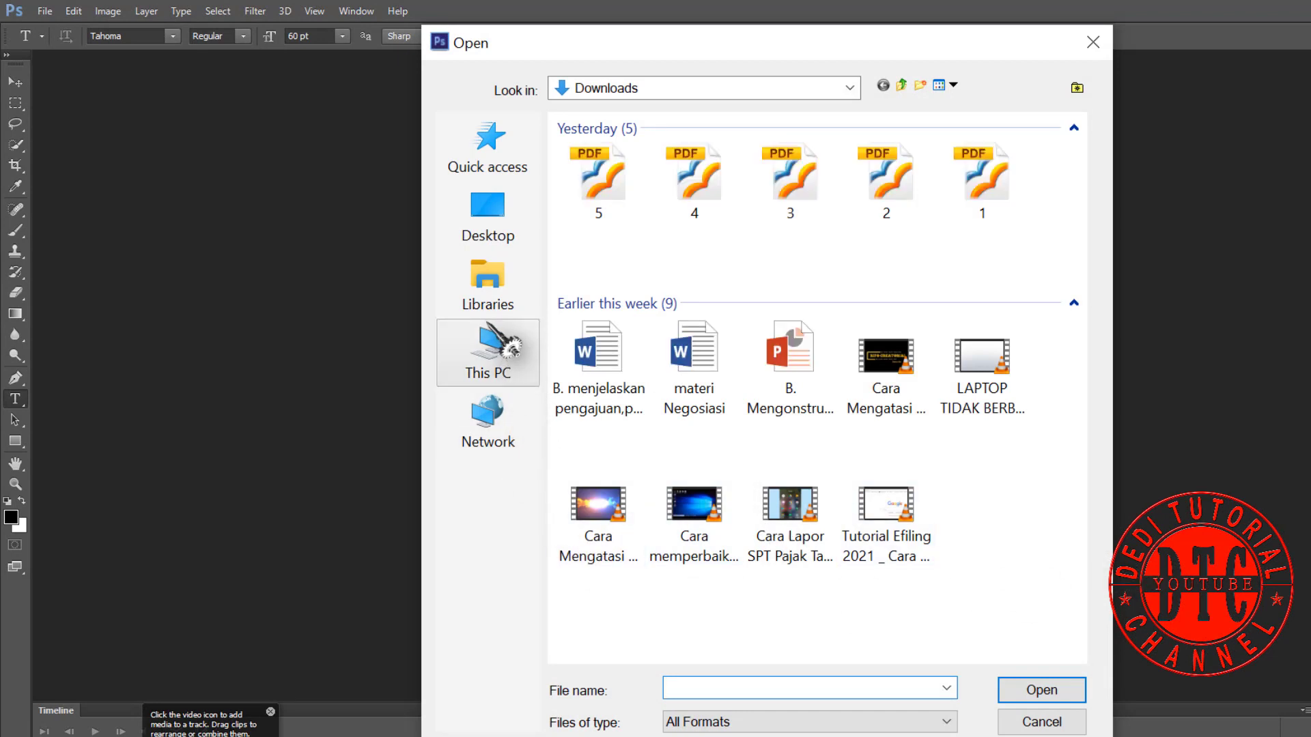
{"action": "left_click", "coordinate": [493, 166]}
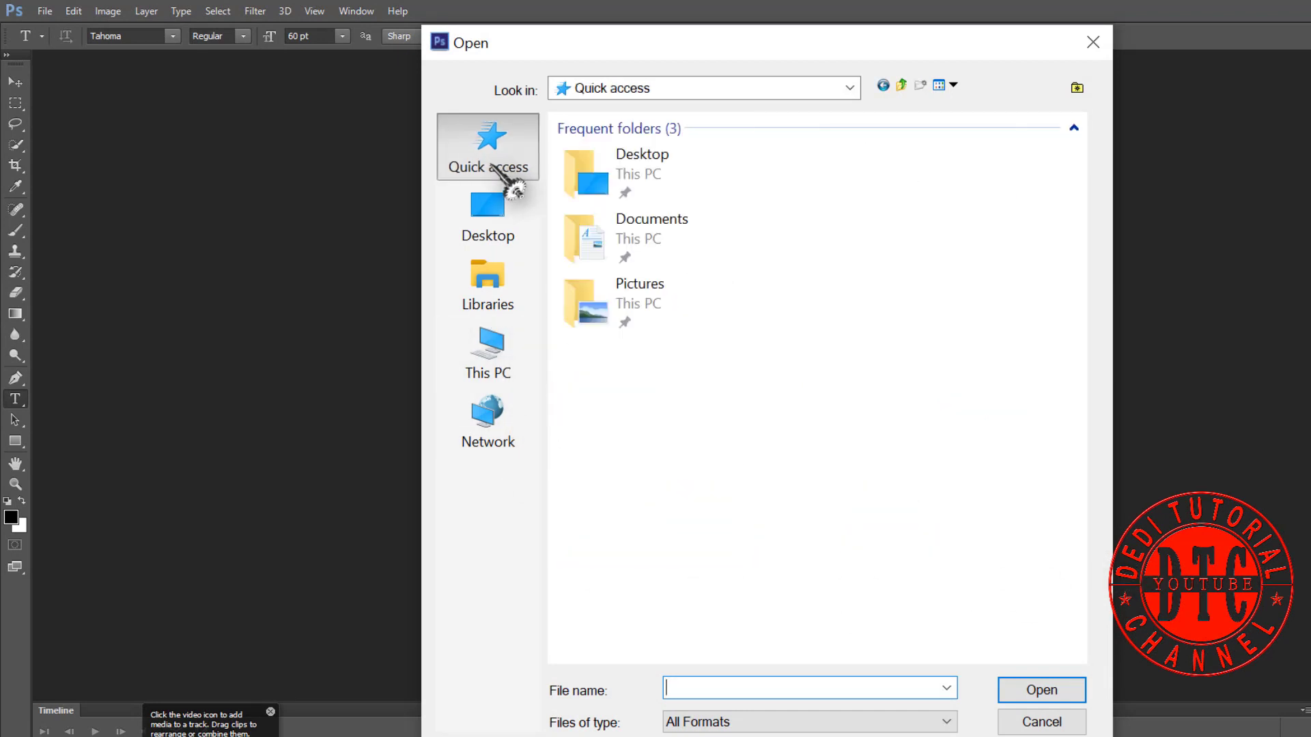
{"action": "double_click", "coordinate": [662, 300]}
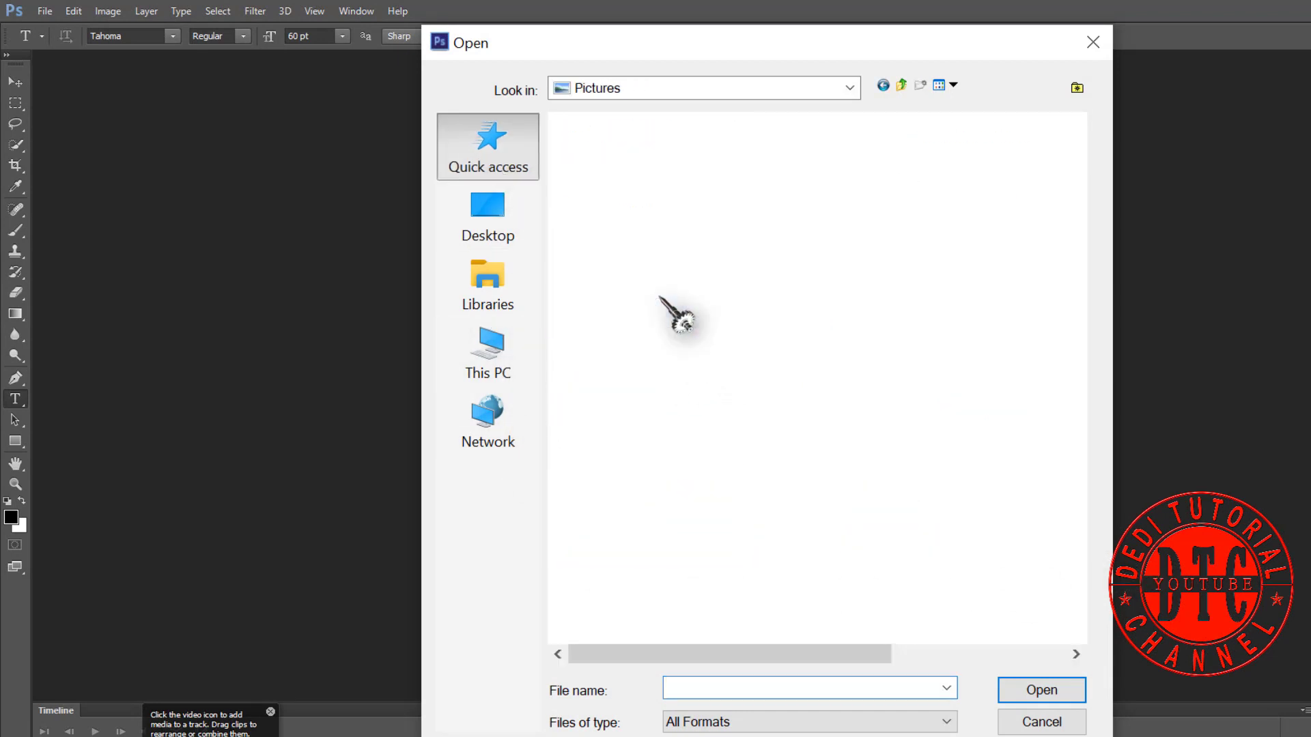
{"action": "double_click", "coordinate": [628, 156]}
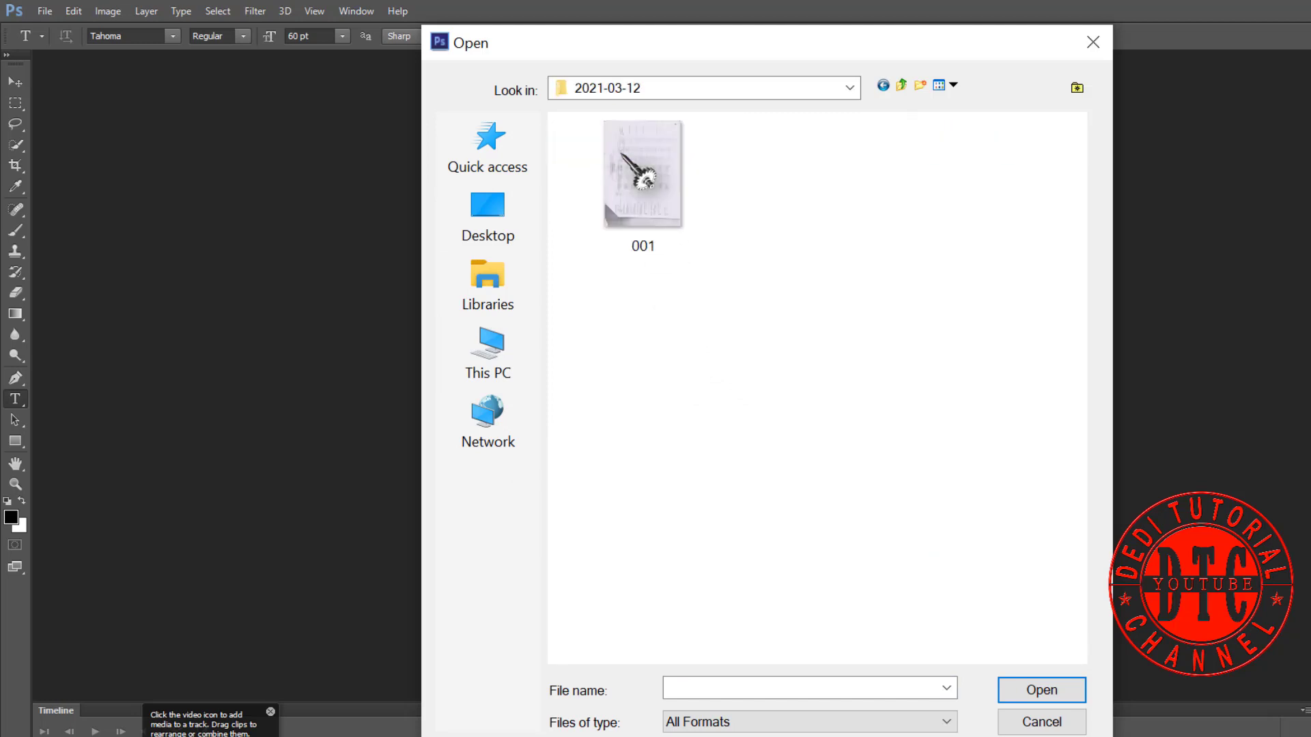
{"action": "left_click", "coordinate": [652, 186]}
{"action": "left_click", "coordinate": [1052, 693]}
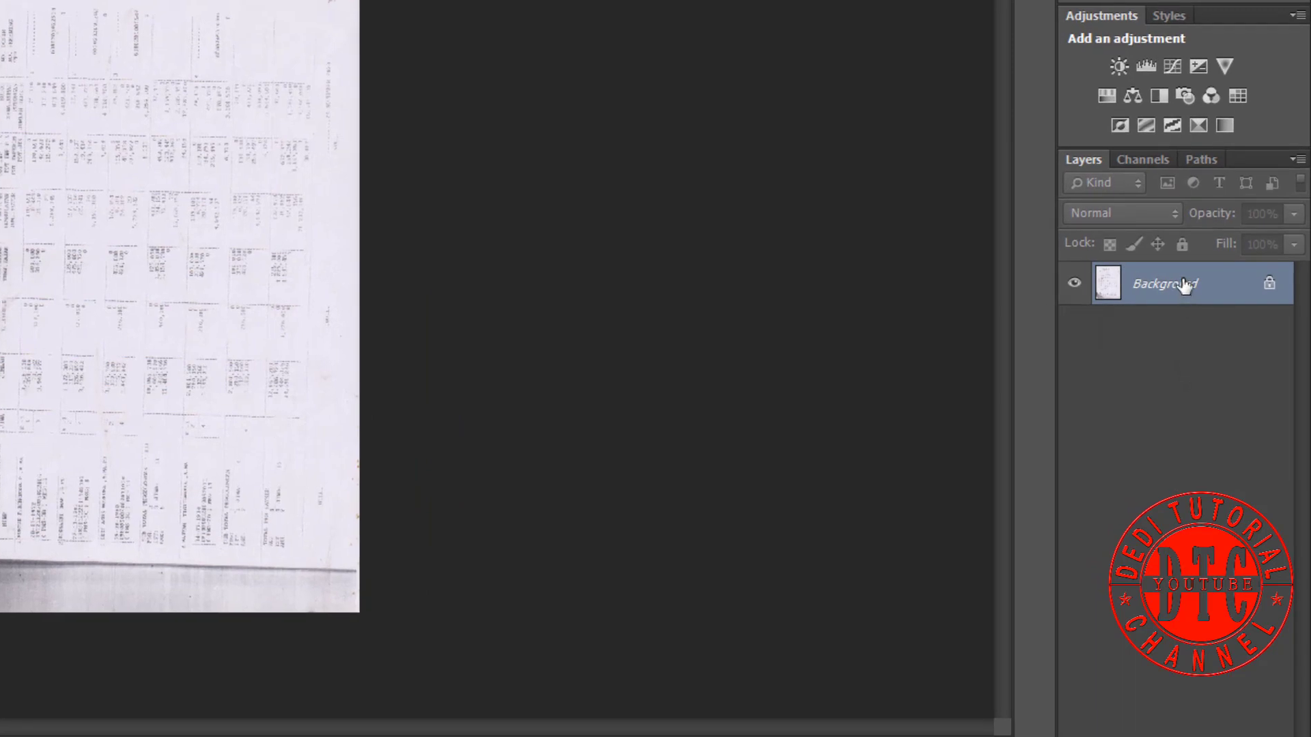
Unlock the Background as Layer 0 and select the white paper with the Magic Wand.
{"action": "double_click", "coordinate": [1184, 285]}
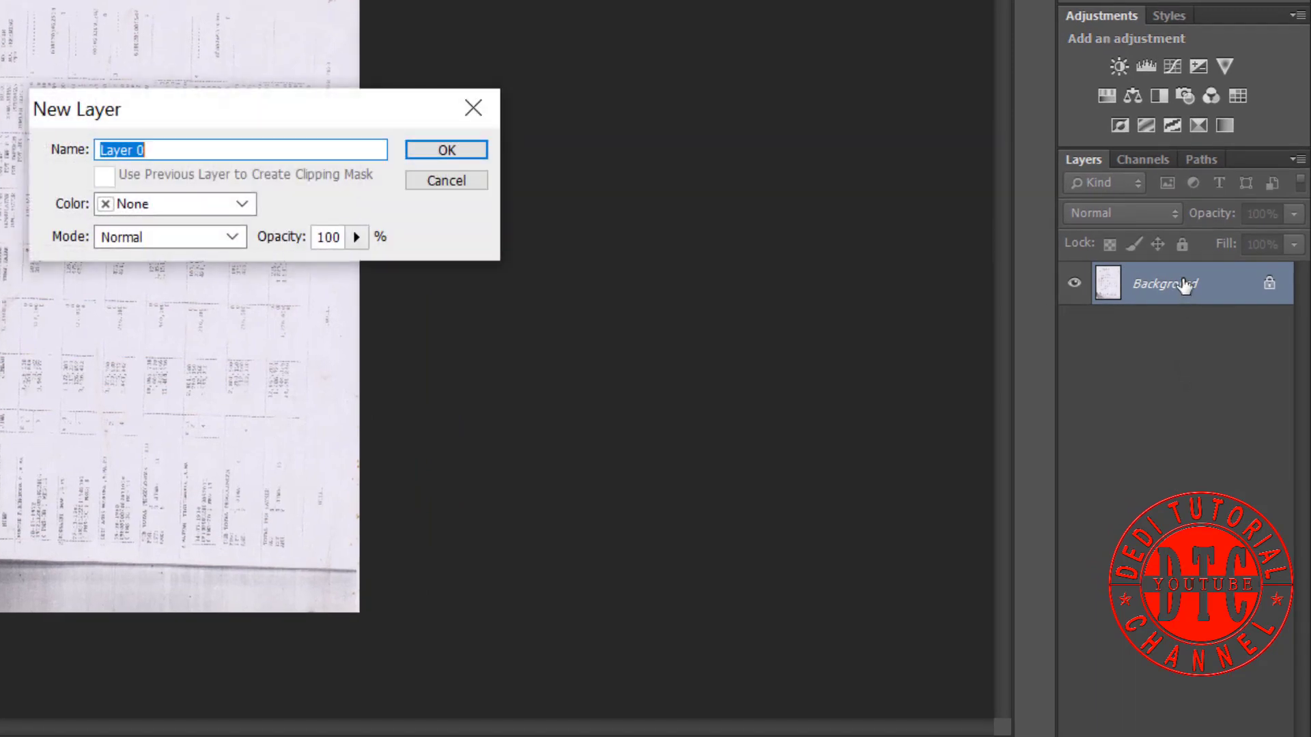
{"action": "left_click", "coordinate": [448, 151]}
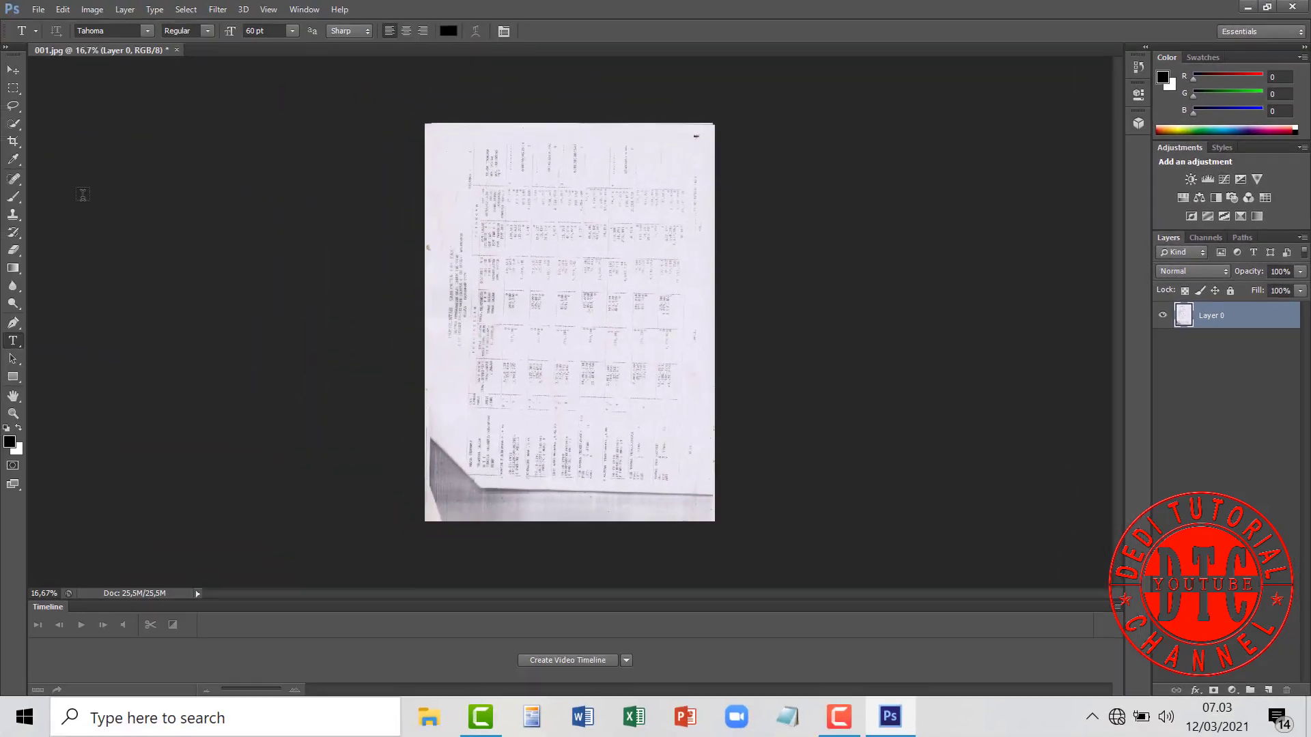
{"action": "right_click", "coordinate": [27, 125]}
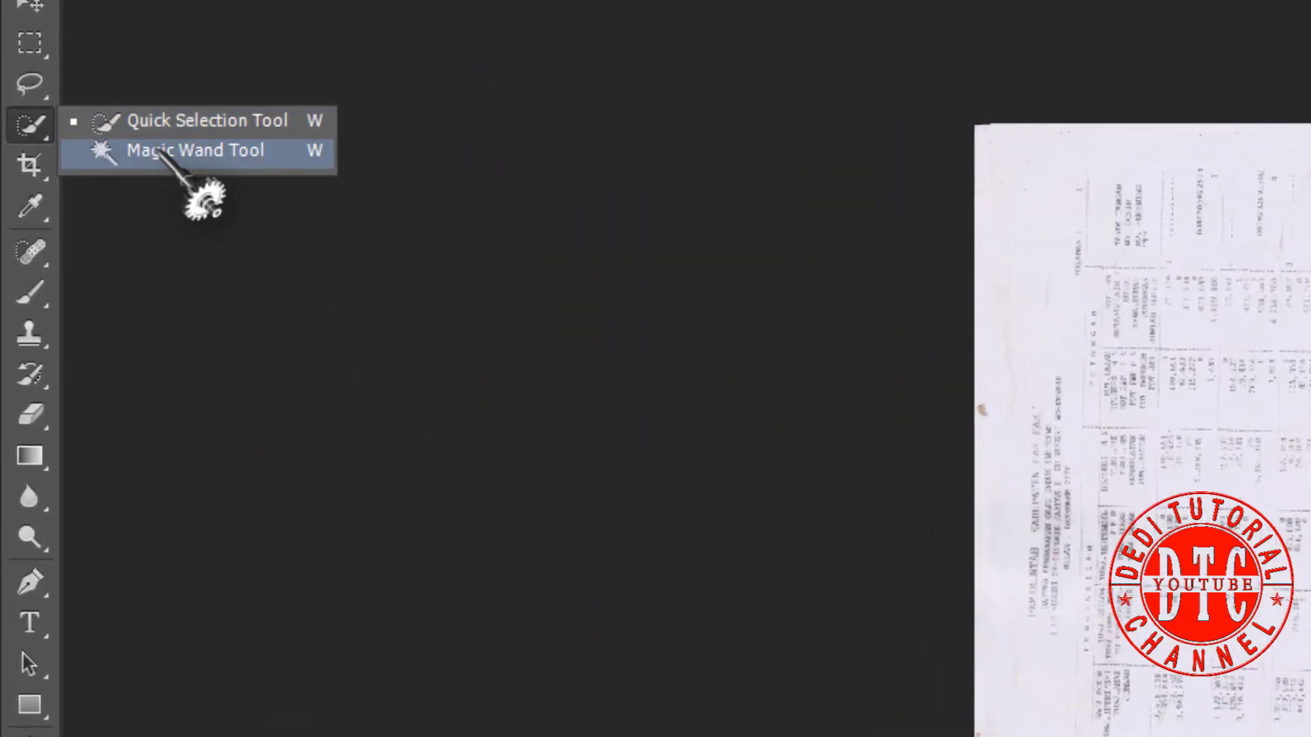
{"action": "left_click", "coordinate": [177, 151]}
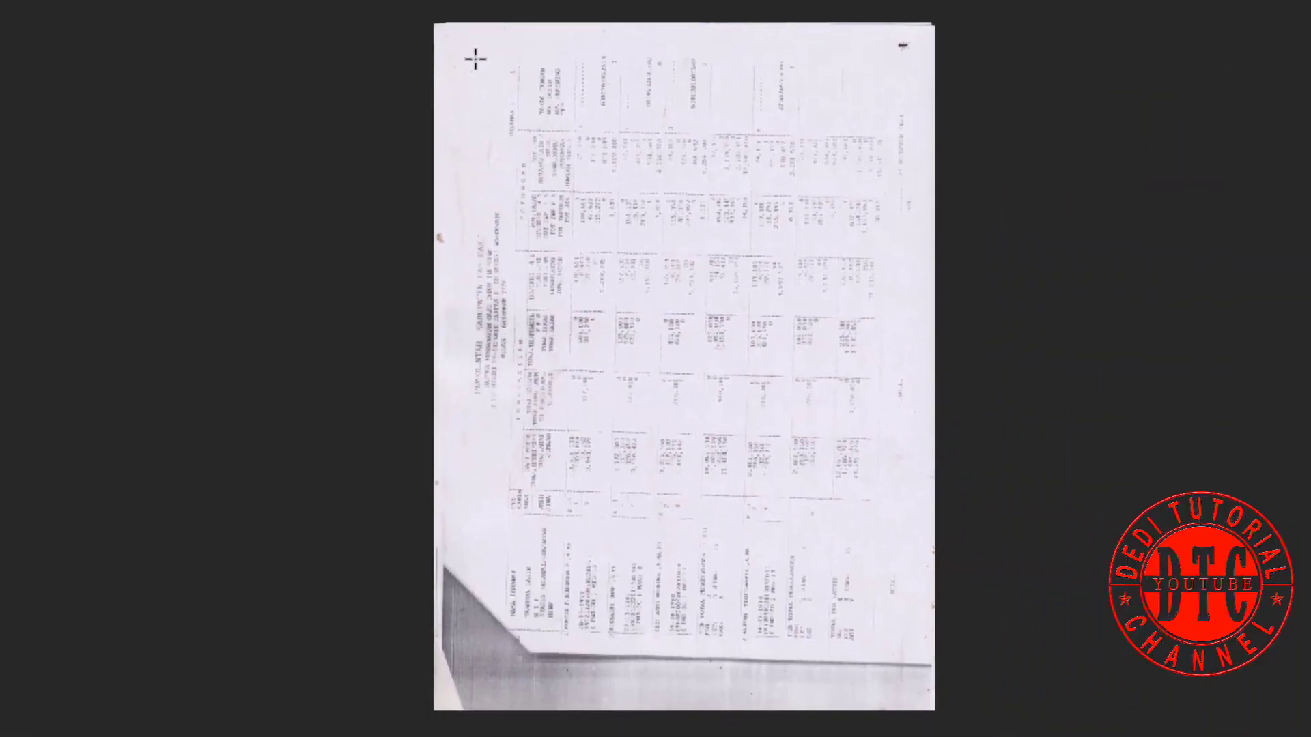
{"action": "left_click", "coordinate": [474, 53]}
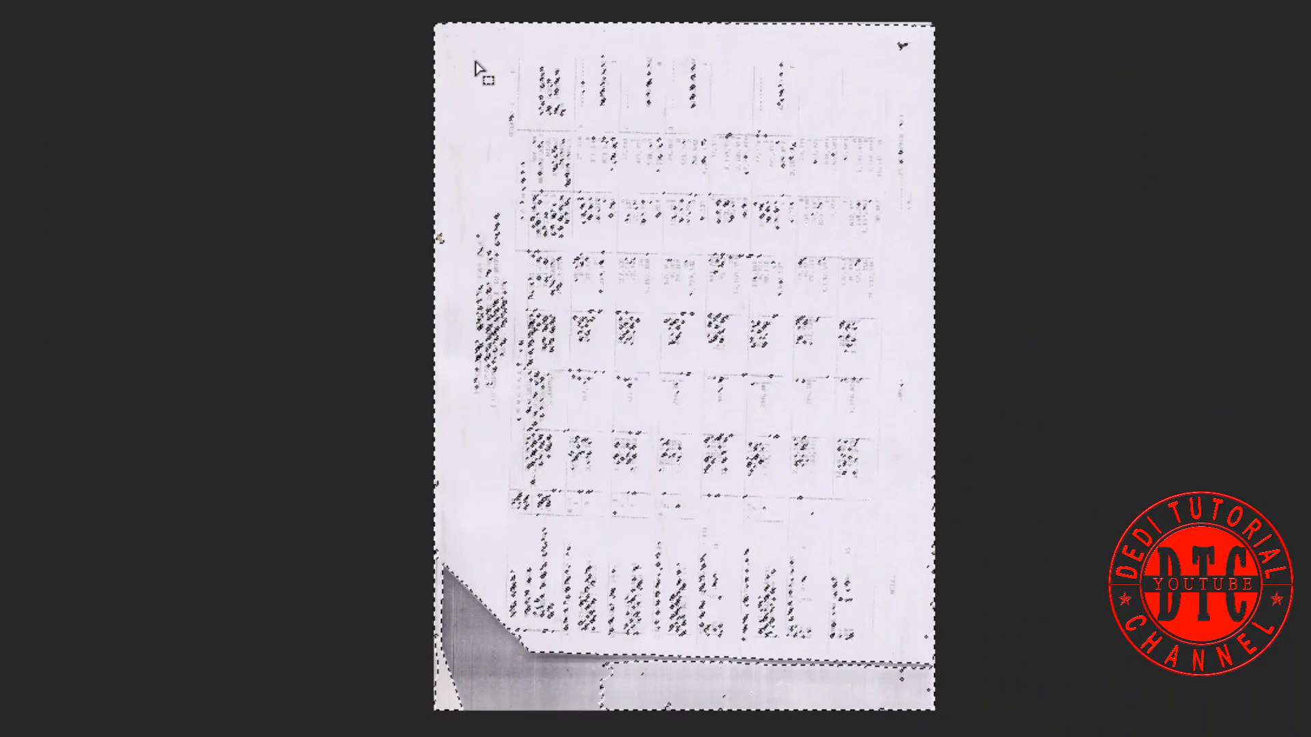
Delete the selected white paper background and zoom in on the page's lower edge.
{"action": "key", "text": "Delete"}
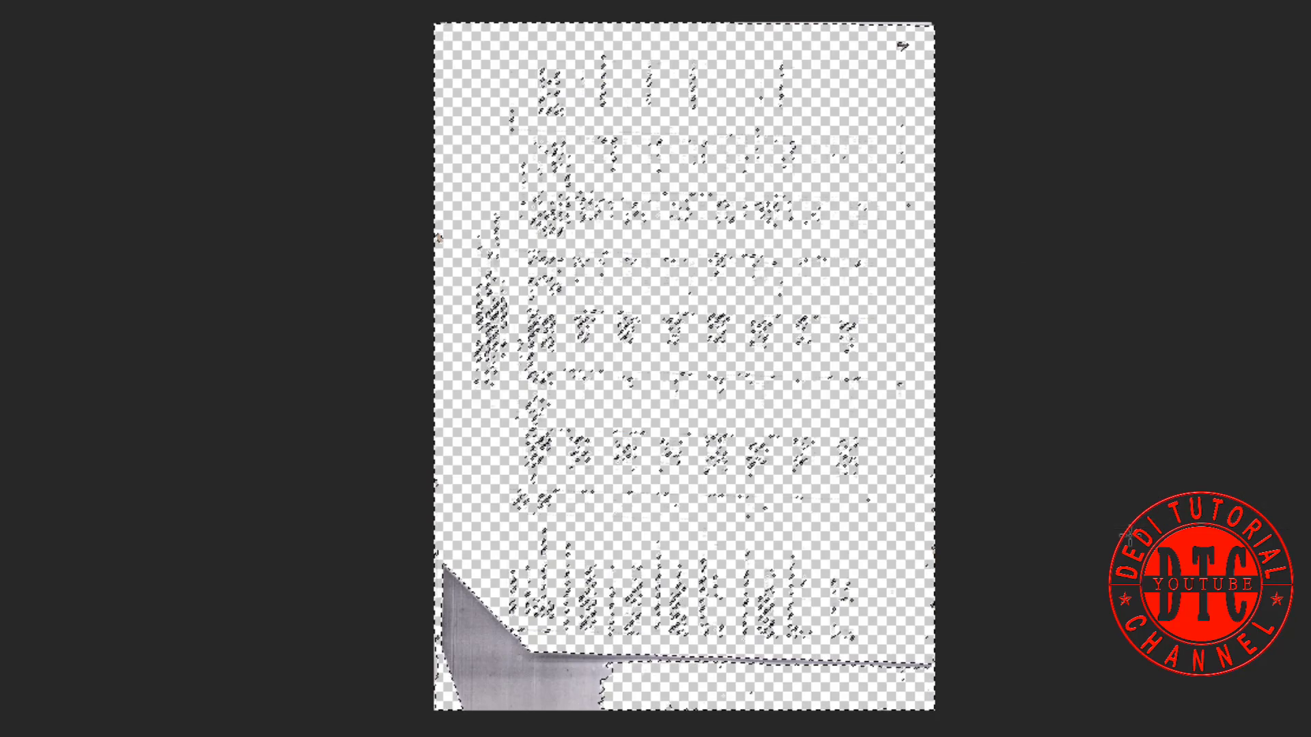
{"action": "key", "text": "ctrl+equal"}
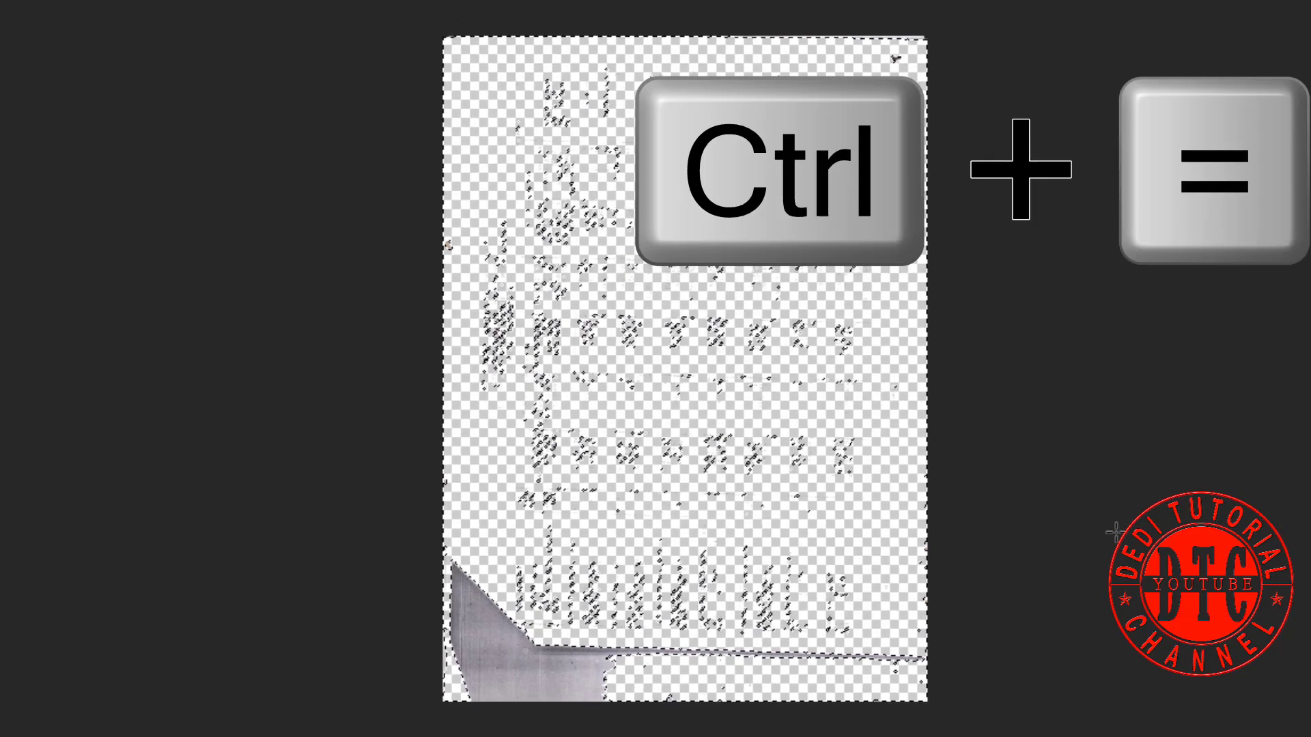
{"action": "key", "text": "ctrl+equal"}
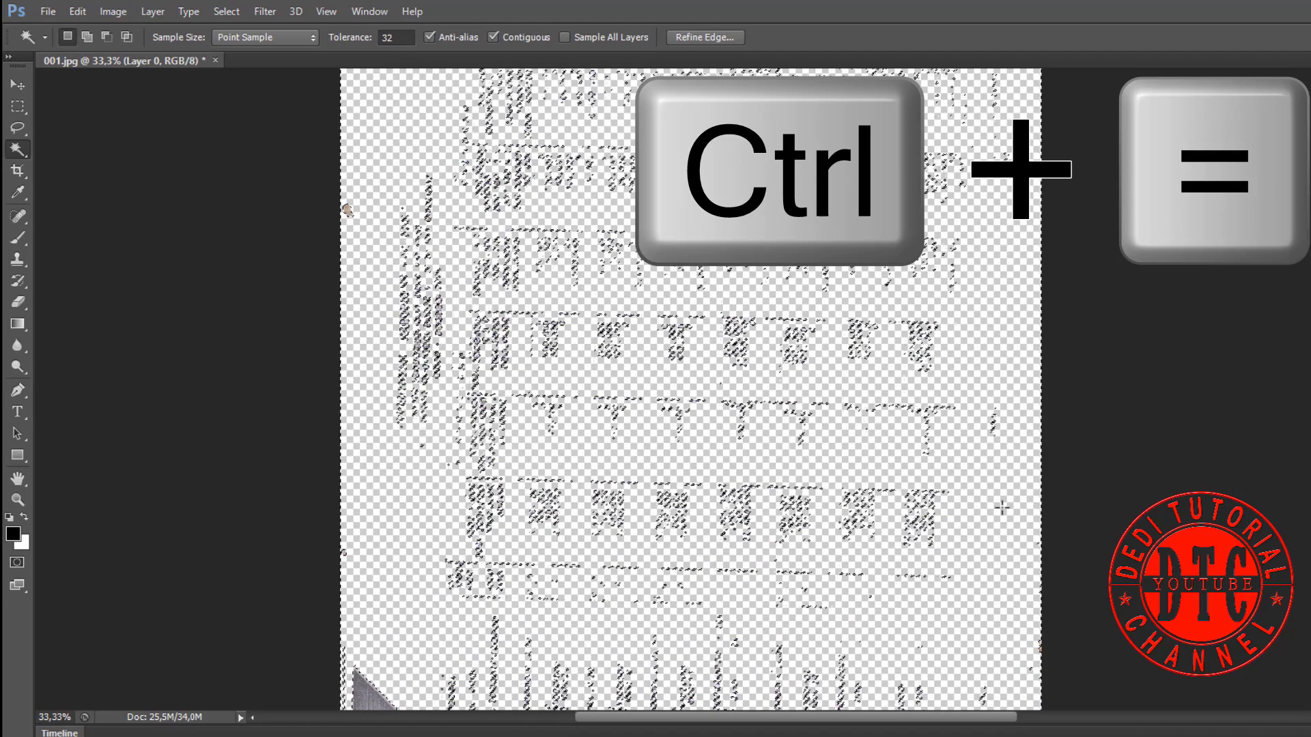
{"action": "scroll", "coordinate": [1001, 507], "scroll_direction": "down", "scroll_amount": 5}
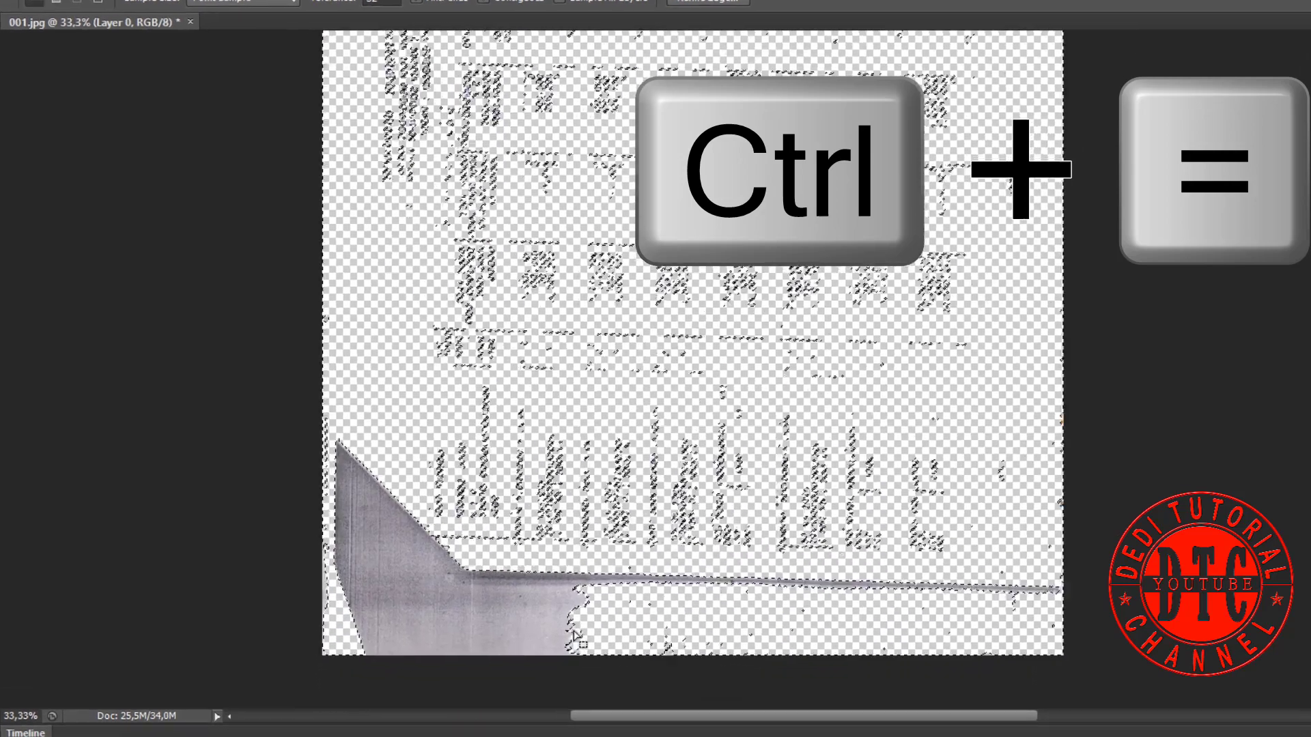
Delete the grey shadow region, triangle, line and blob along the bottom, then deselect.
{"action": "left_click", "coordinate": [577, 638]}
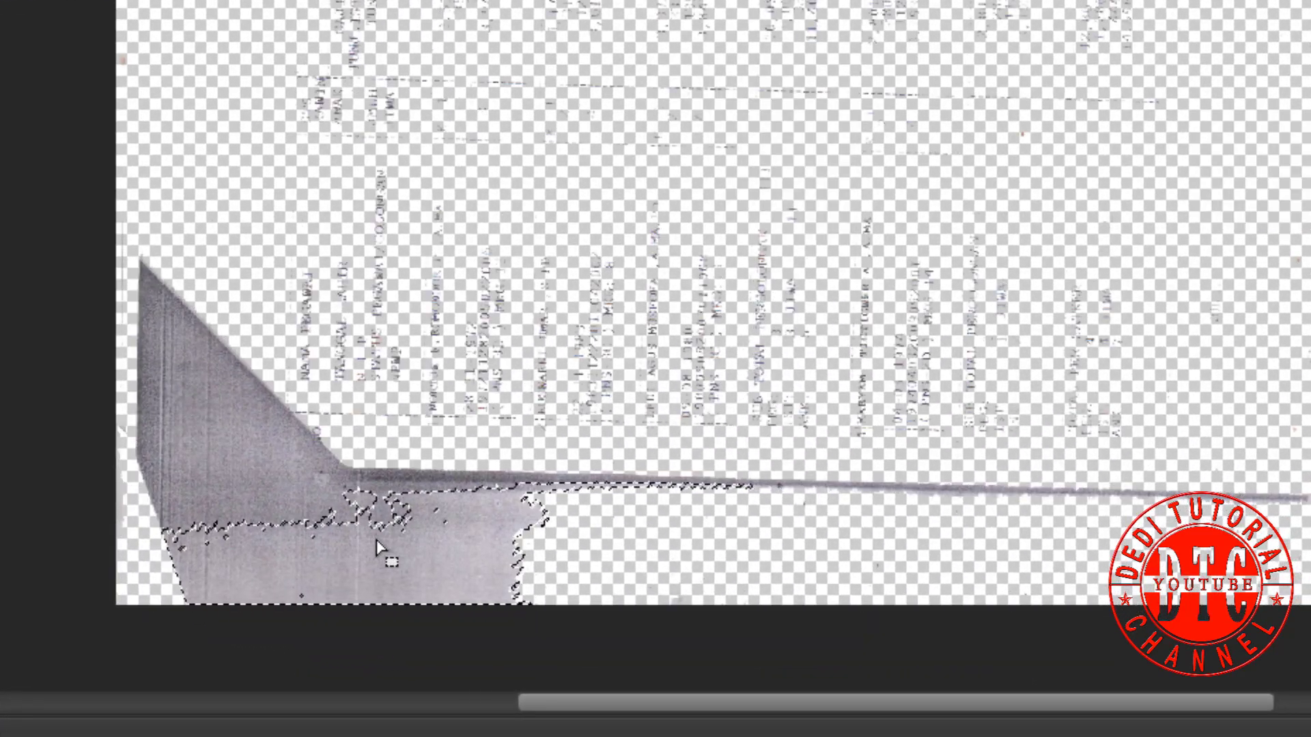
{"action": "key", "text": "Delete"}
{"action": "left_click", "coordinate": [240, 432]}
{"action": "key", "text": "Delete"}
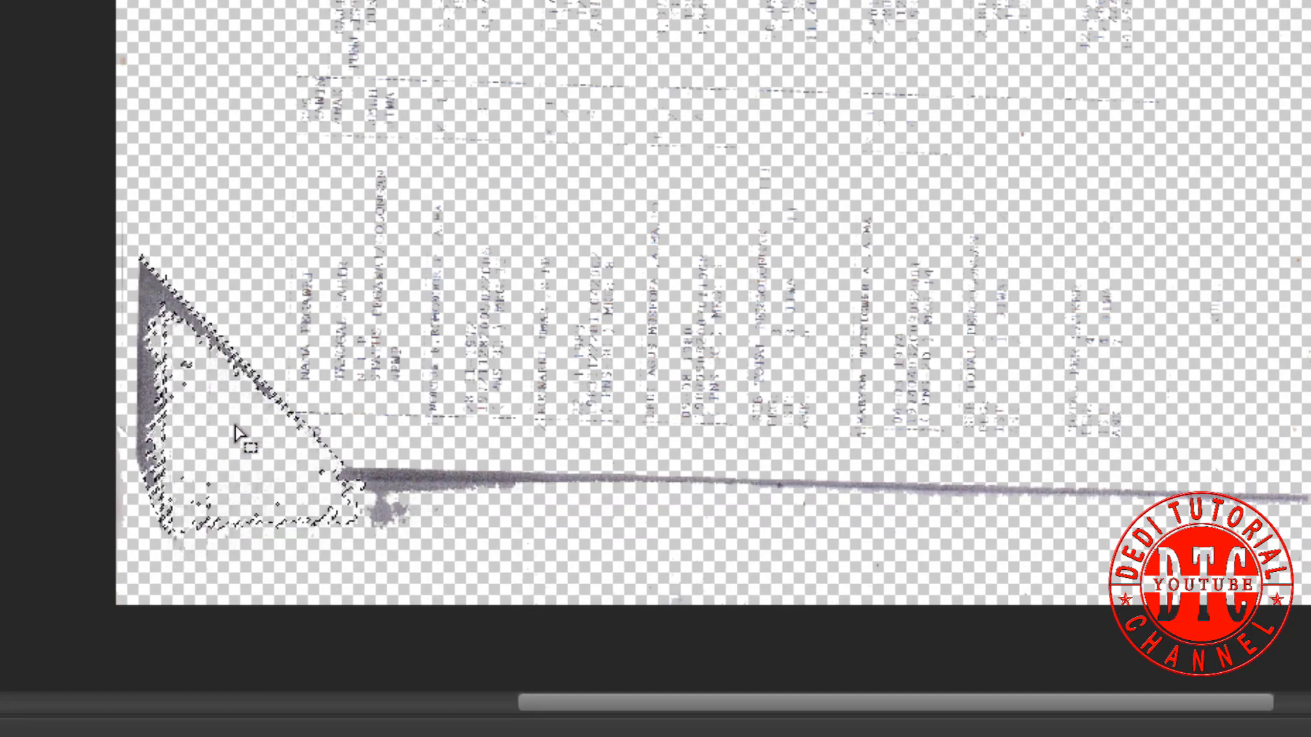
{"action": "key", "text": "Delete"}
{"action": "left_click", "coordinate": [404, 489]}
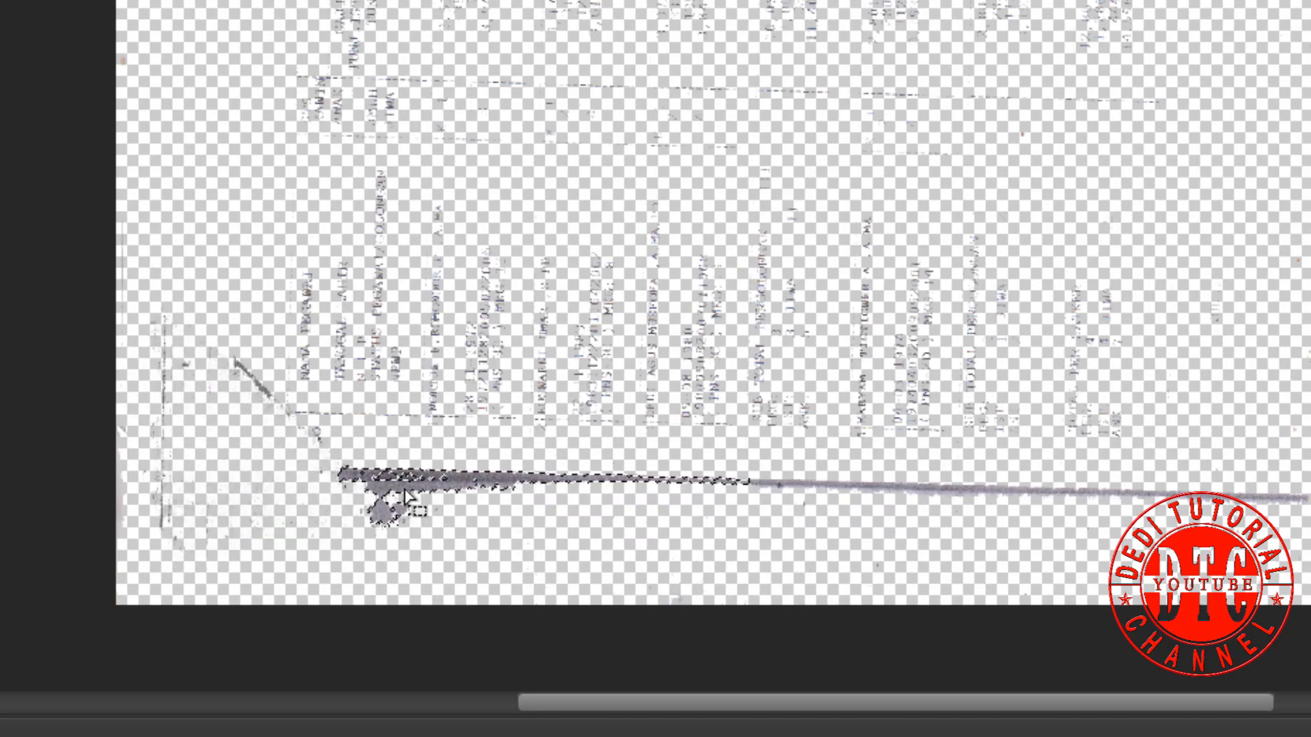
{"action": "key", "text": "Delete"}
{"action": "left_click", "coordinate": [245, 385]}
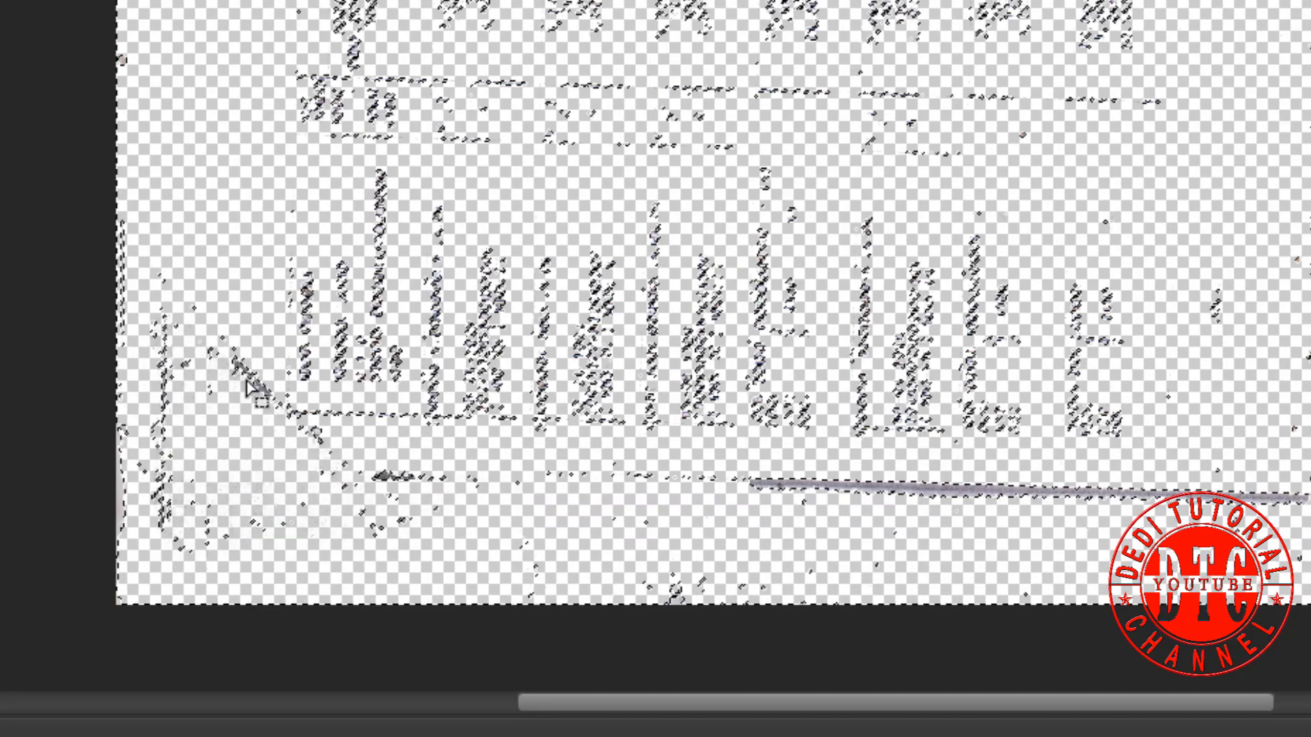
{"action": "key", "text": "Delete"}
{"action": "key", "text": "ctrl+d"}
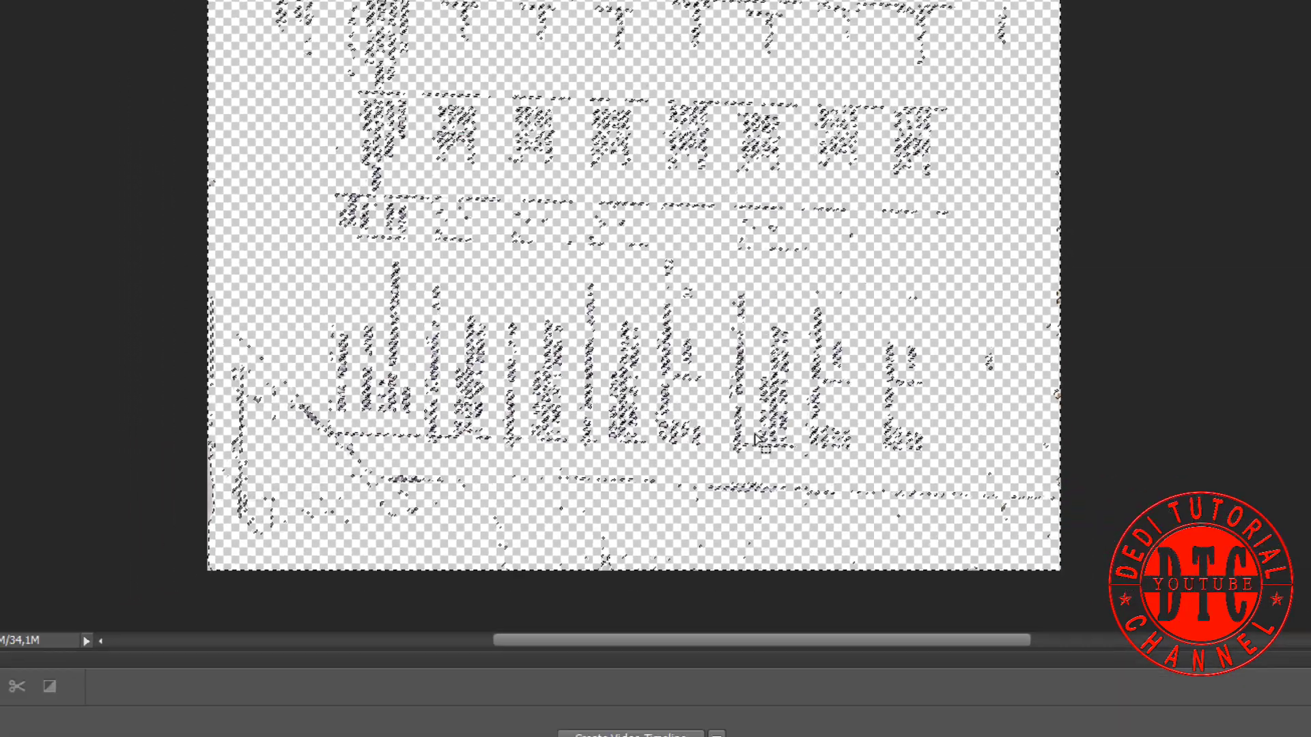
{"action": "key", "text": "ctrl+d"}
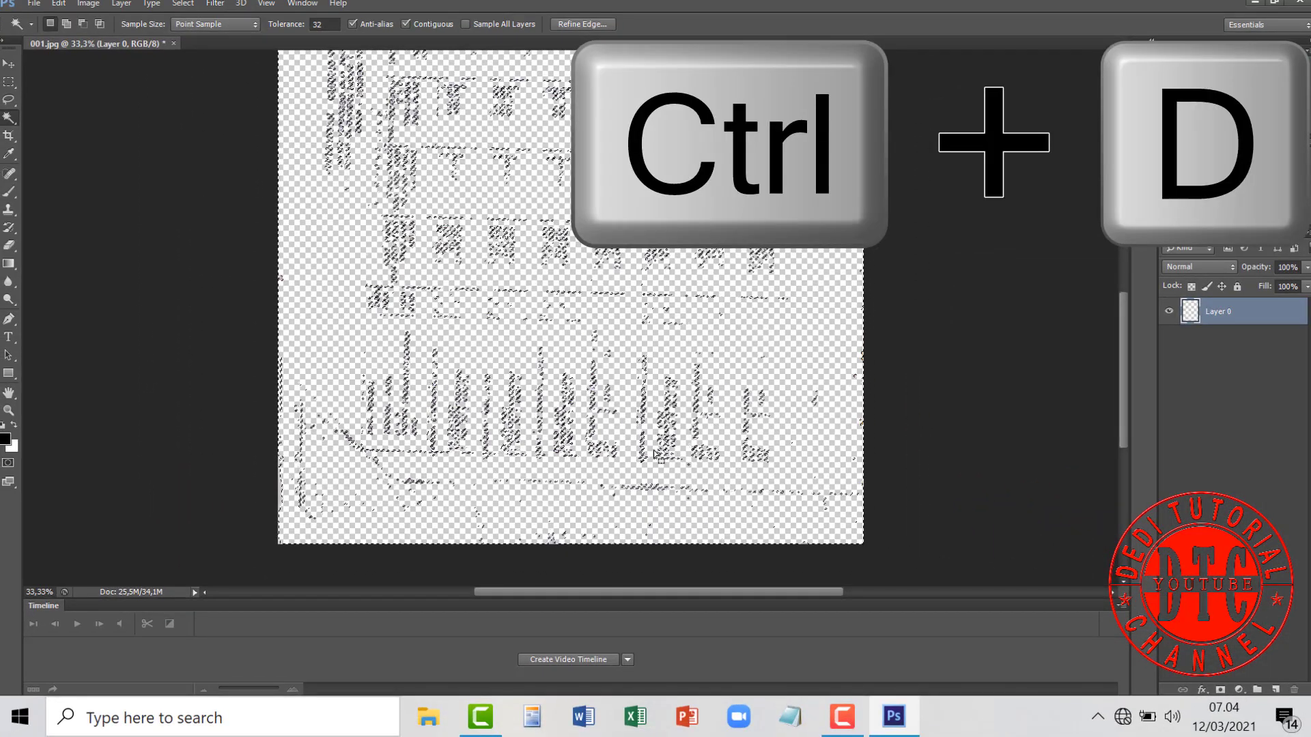
{"action": "key", "text": "ctrl+d"}
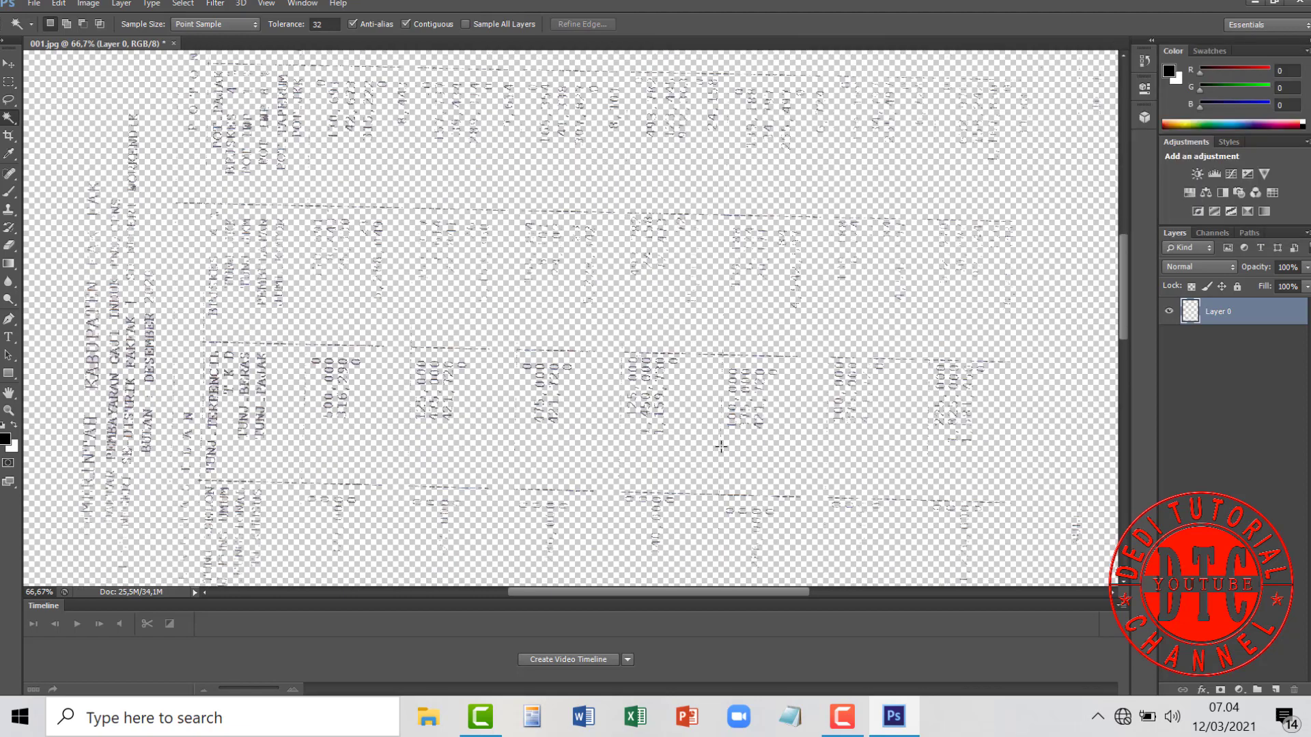
Save the cleaned page over 001.jpg as a JPEG, then quit Photoshop without saving.
{"action": "key", "text": "ctrl+minus"}
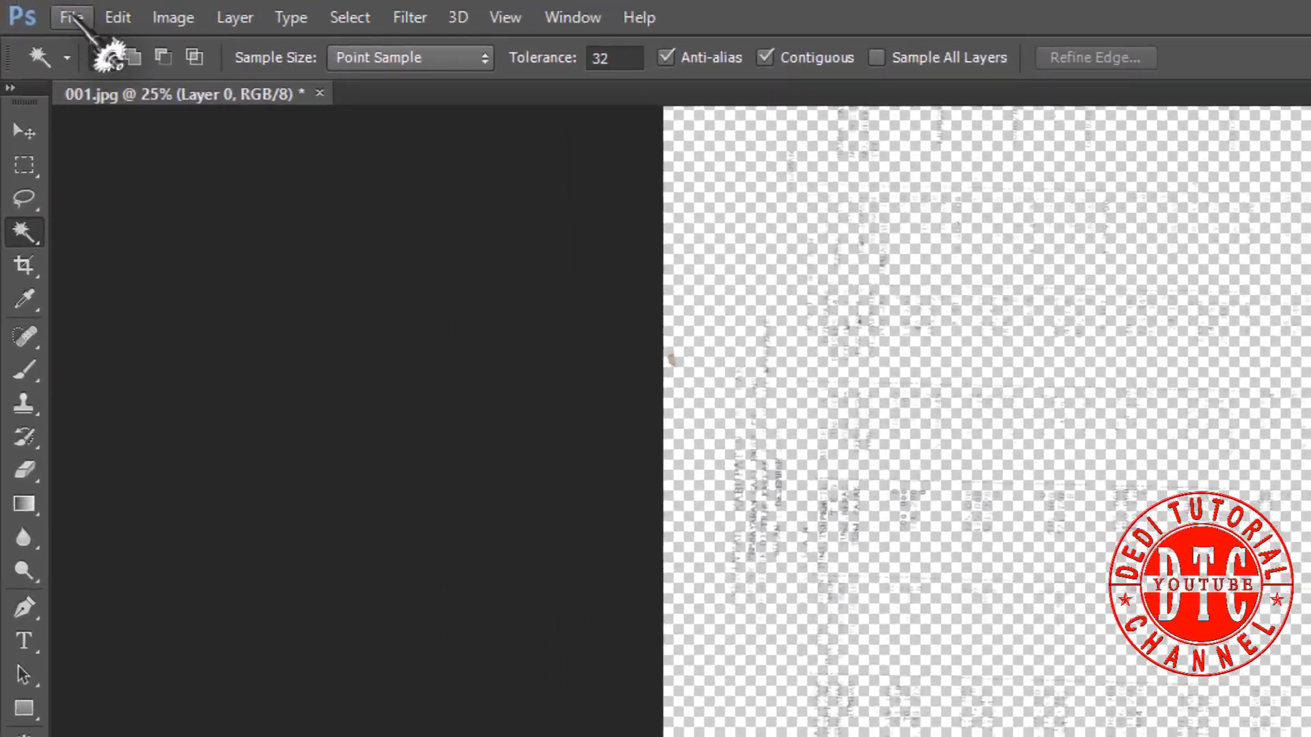
{"action": "left_click", "coordinate": [33, 3]}
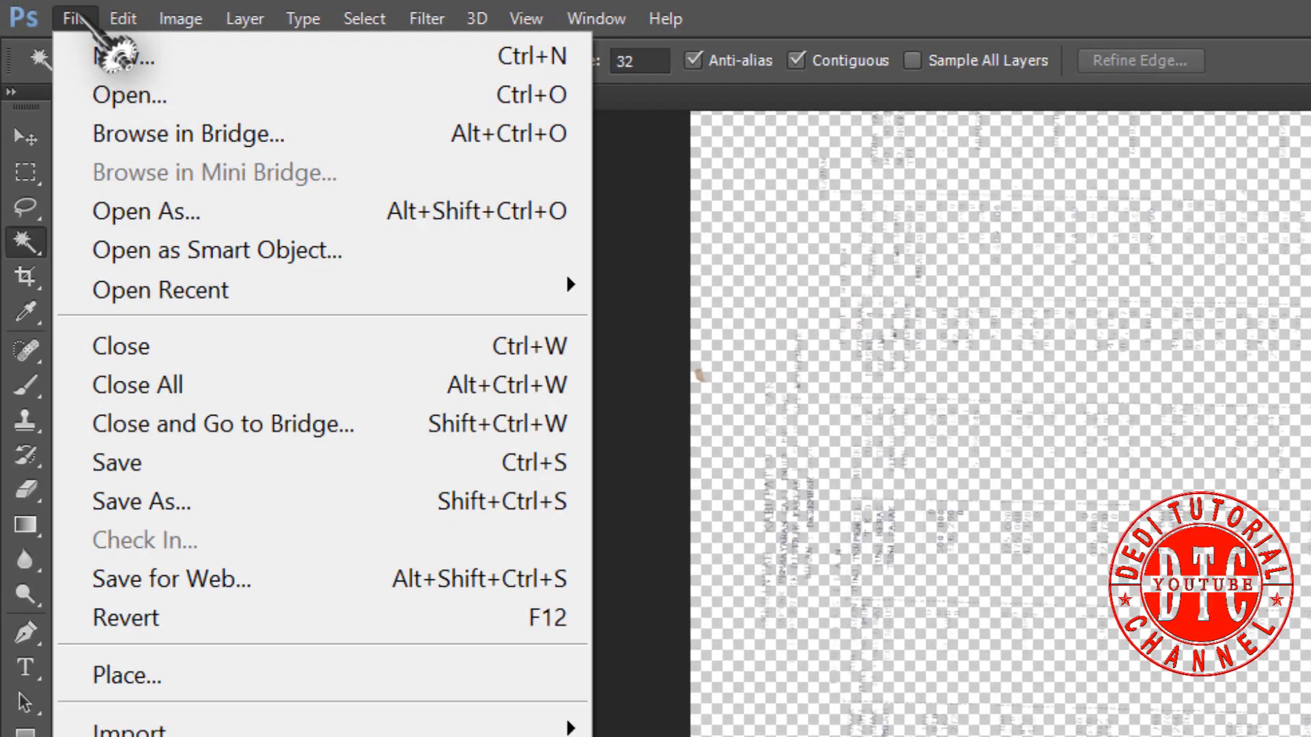
{"action": "left_click", "coordinate": [170, 501]}
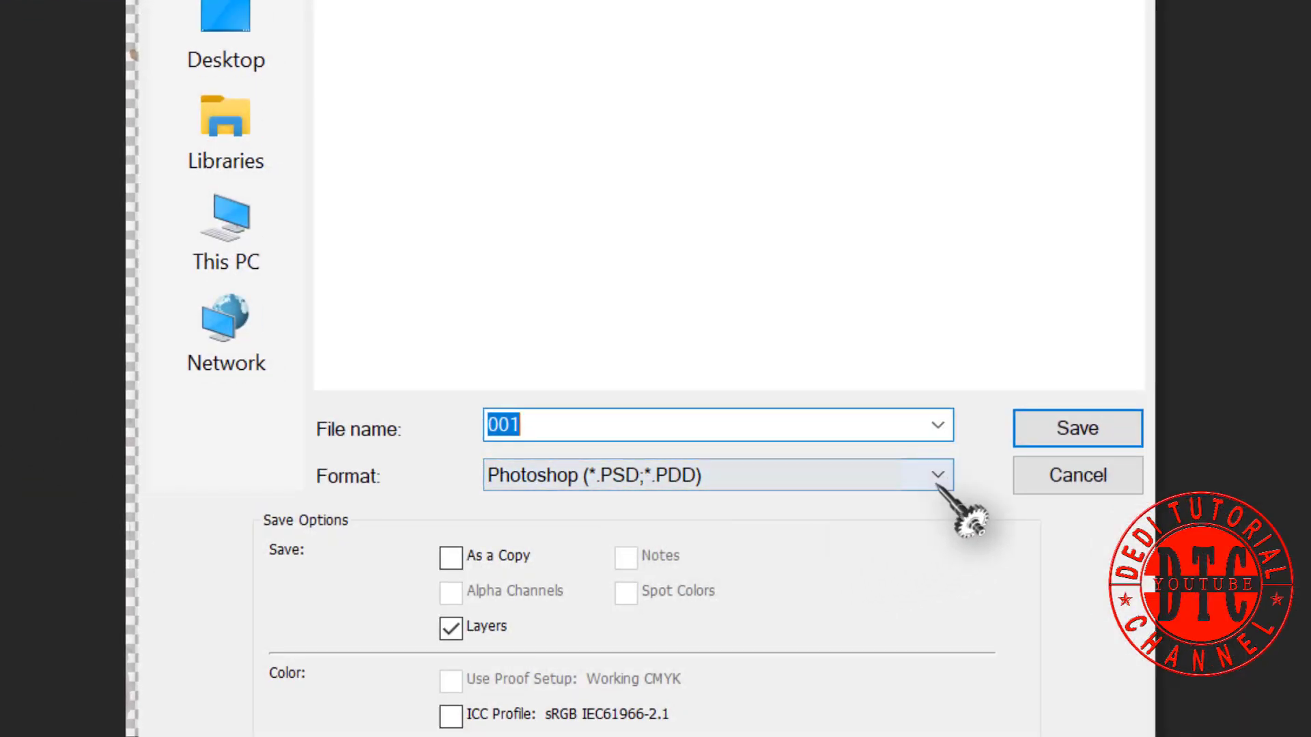
{"action": "left_click", "coordinate": [937, 476]}
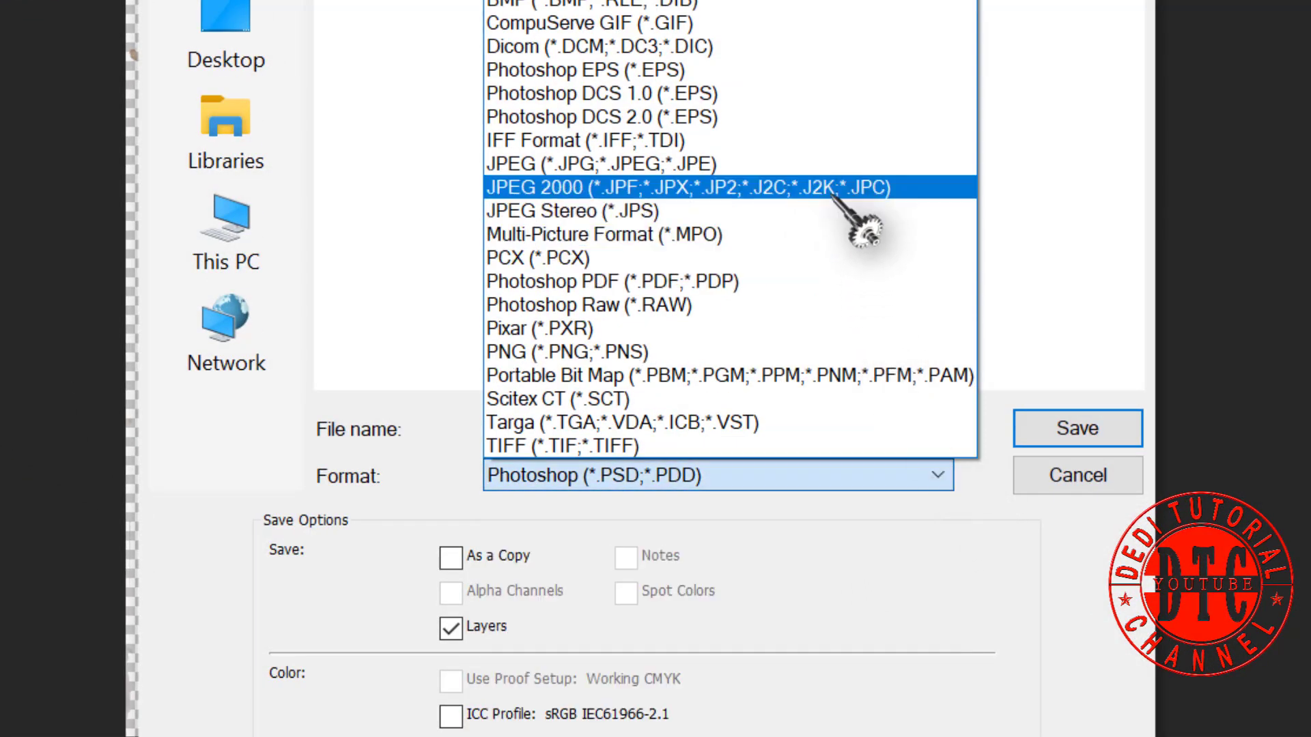
{"action": "left_click", "coordinate": [838, 164]}
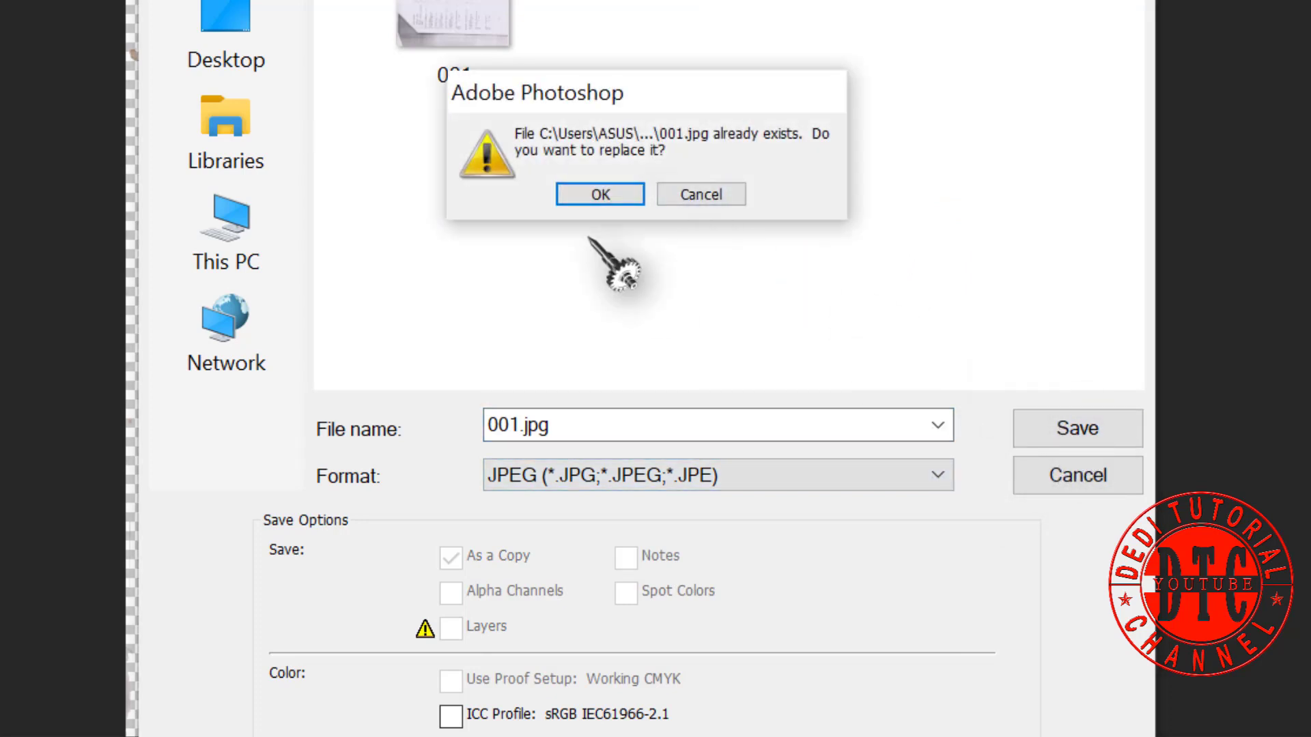
{"action": "left_click", "coordinate": [601, 195]}
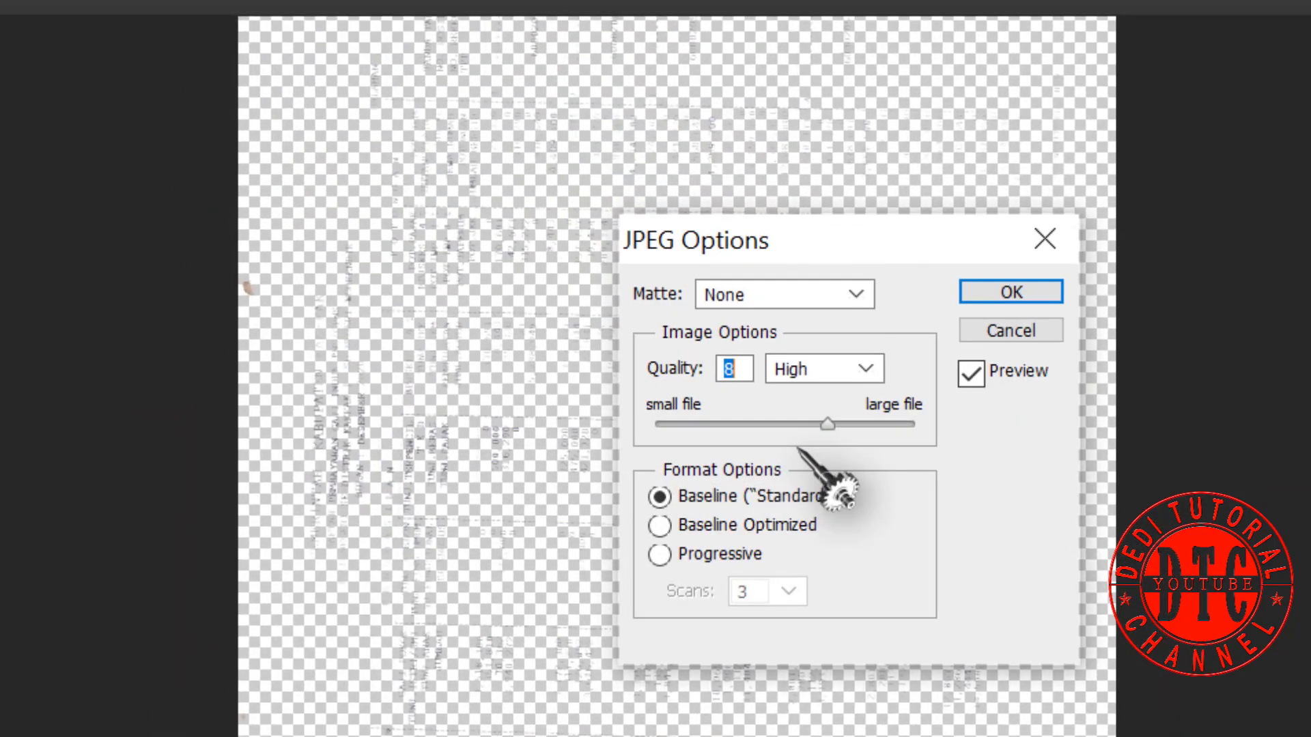
{"action": "left_click", "coordinate": [1010, 294]}
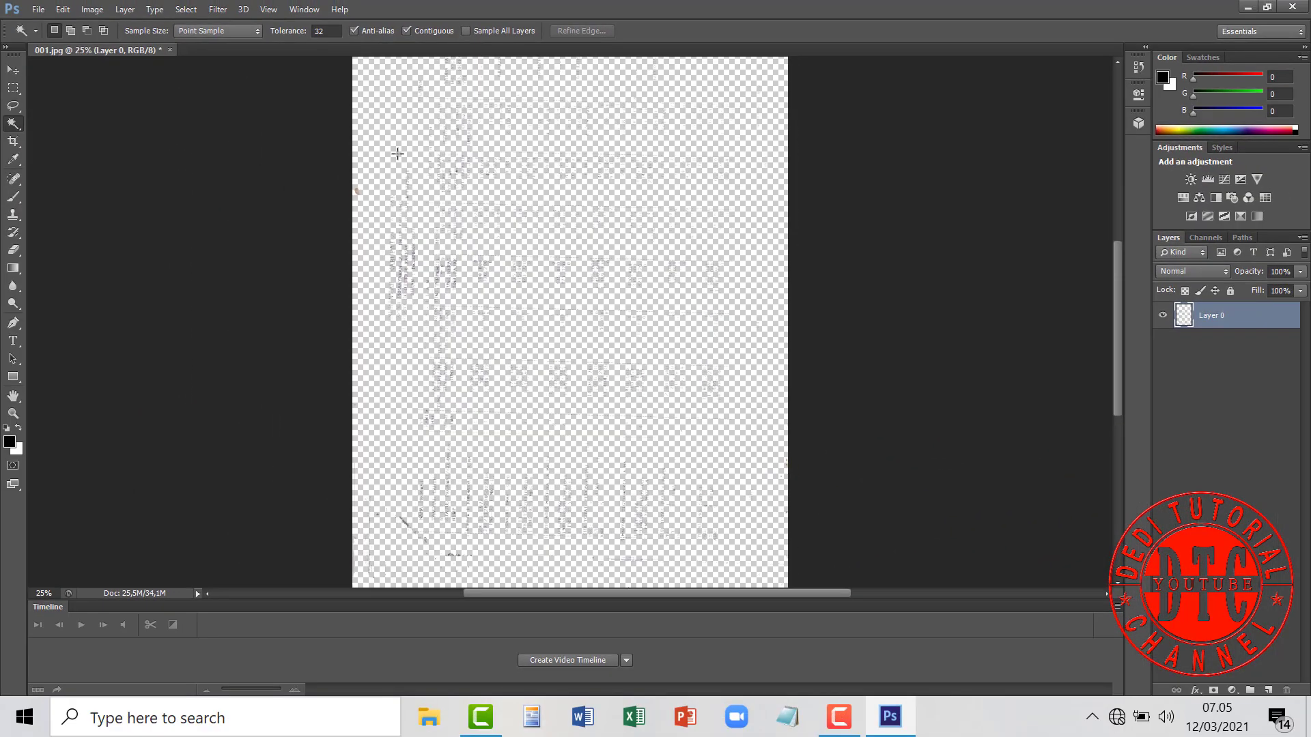
{"action": "left_click", "coordinate": [1294, 6]}
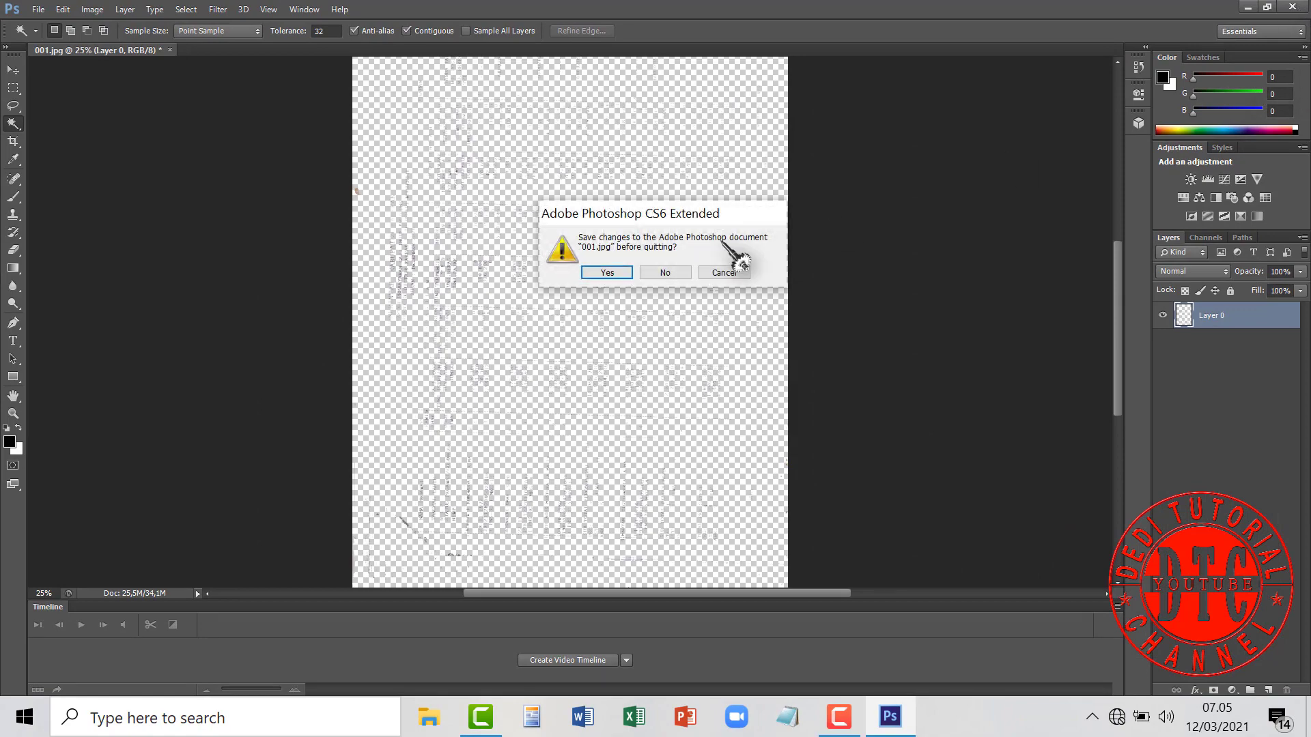
{"action": "left_click", "coordinate": [656, 274]}
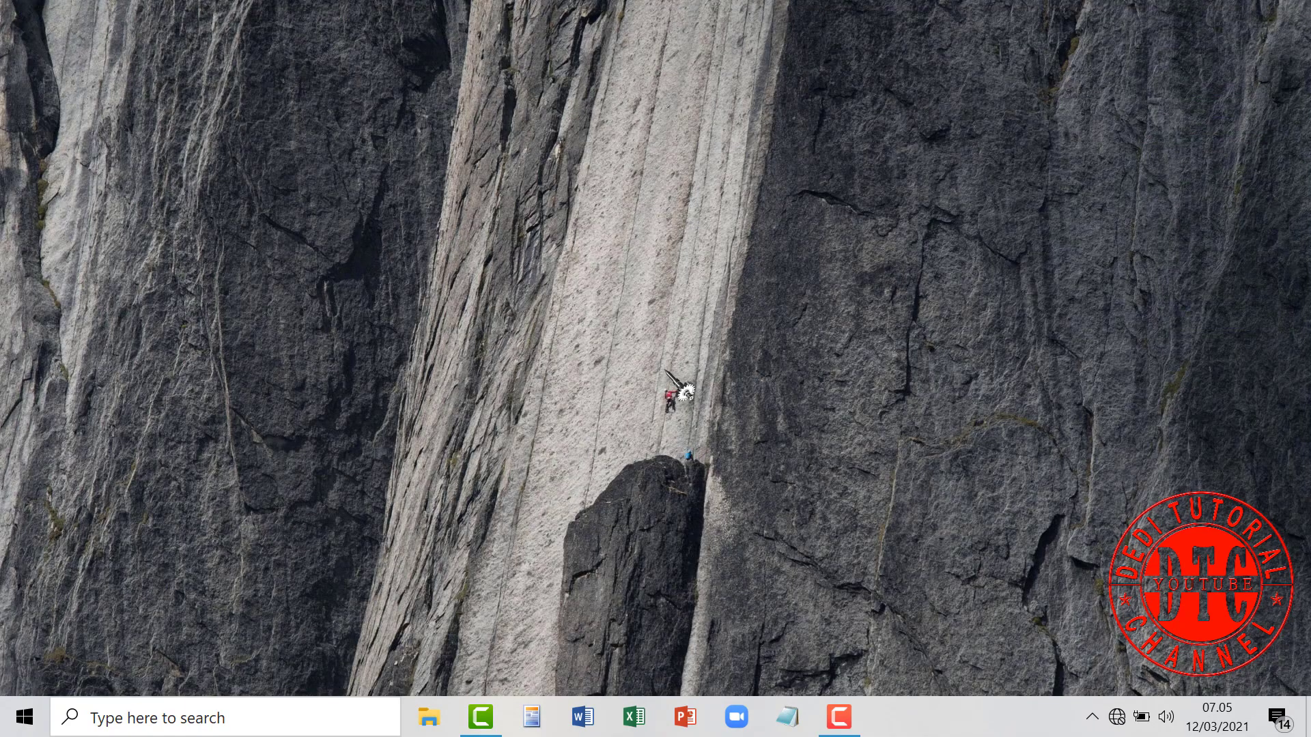
In File Explorer, browse to Pictures > 2021-03-12 and select the 740 KB 001 image.
{"action": "left_click", "coordinate": [427, 729]}
{"action": "left_click", "coordinate": [376, 505]}
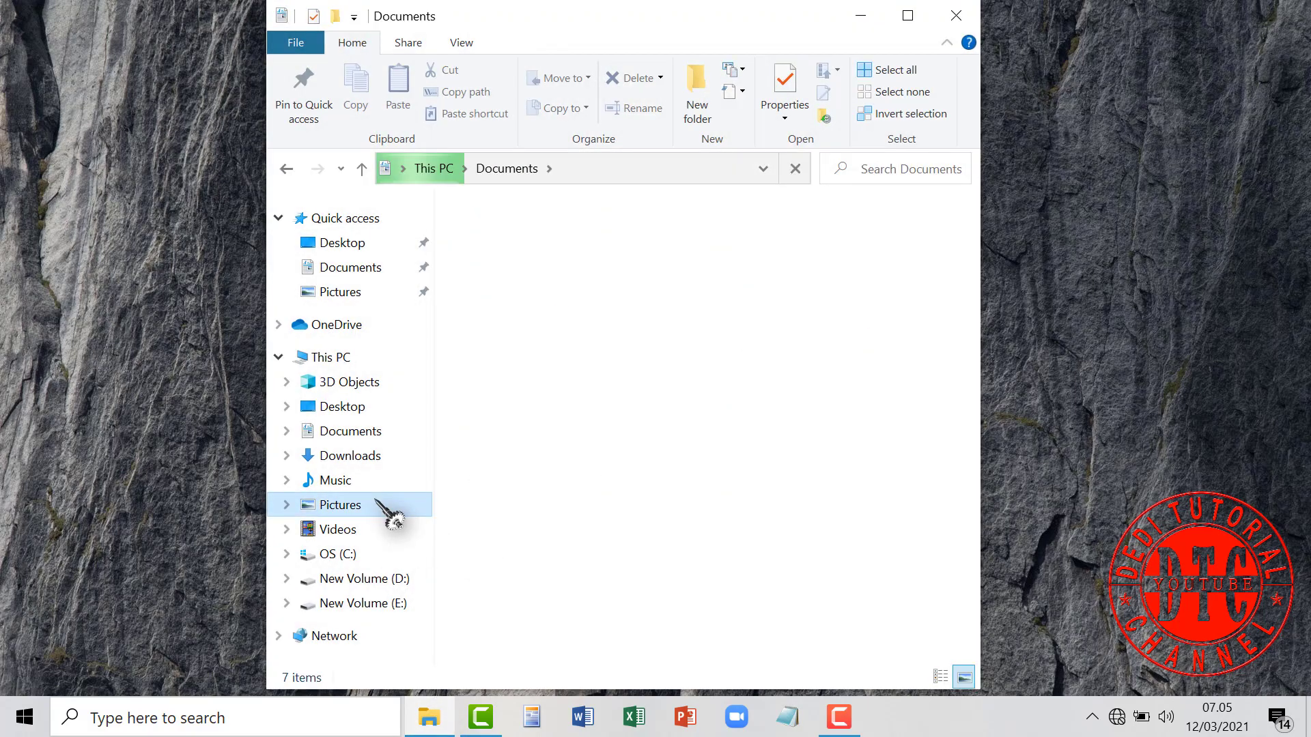
{"action": "double_click", "coordinate": [521, 291]}
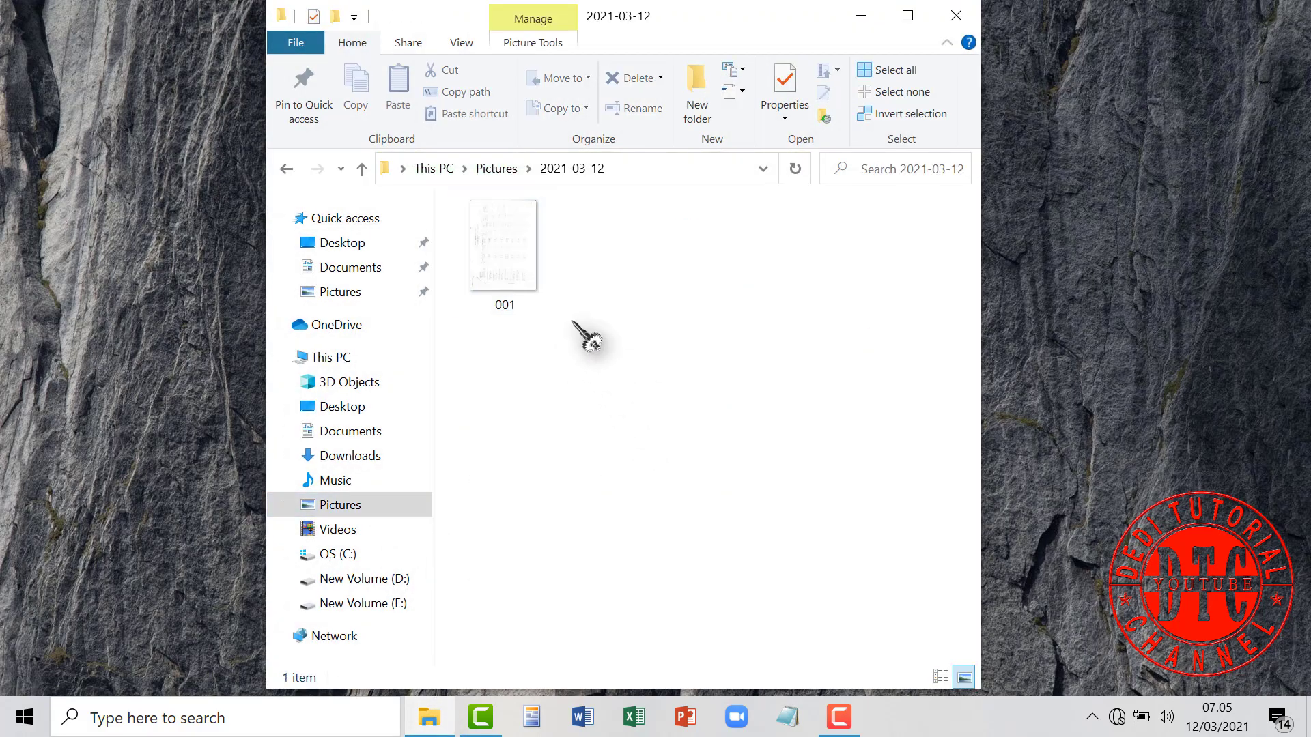
{"action": "left_click", "coordinate": [526, 278]}
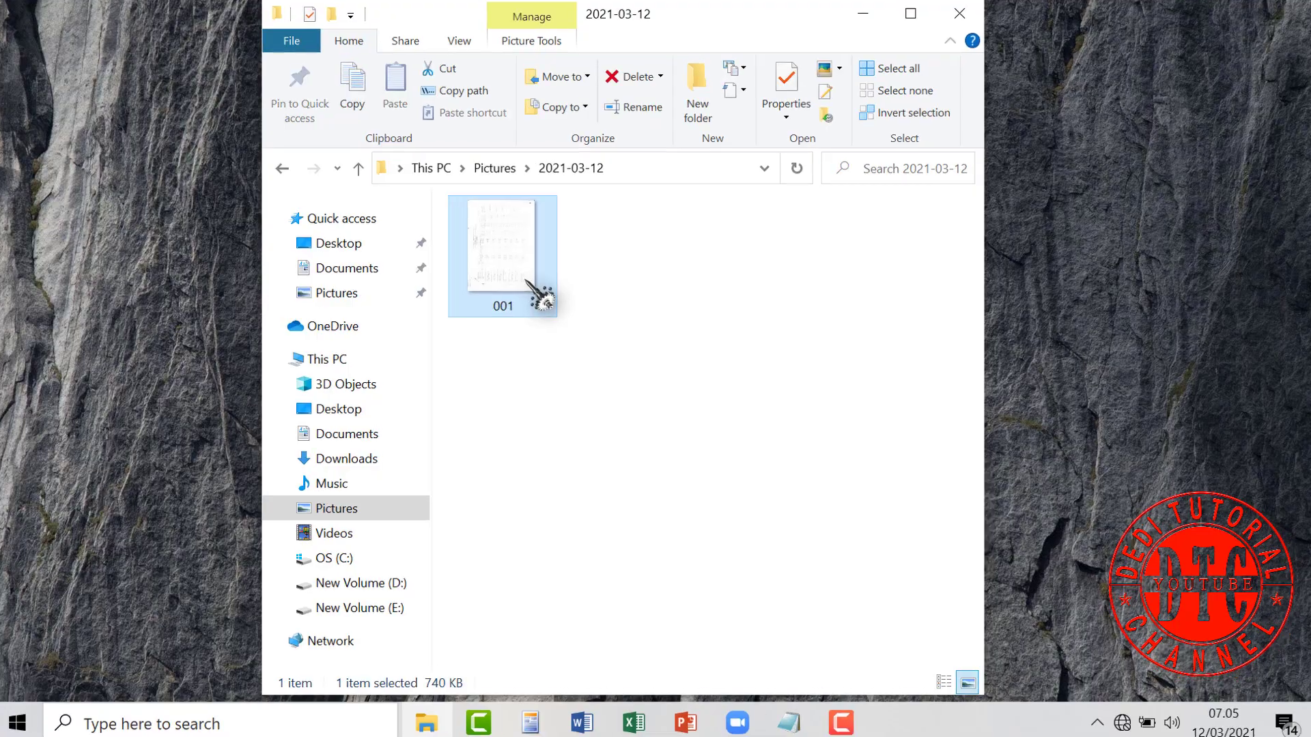